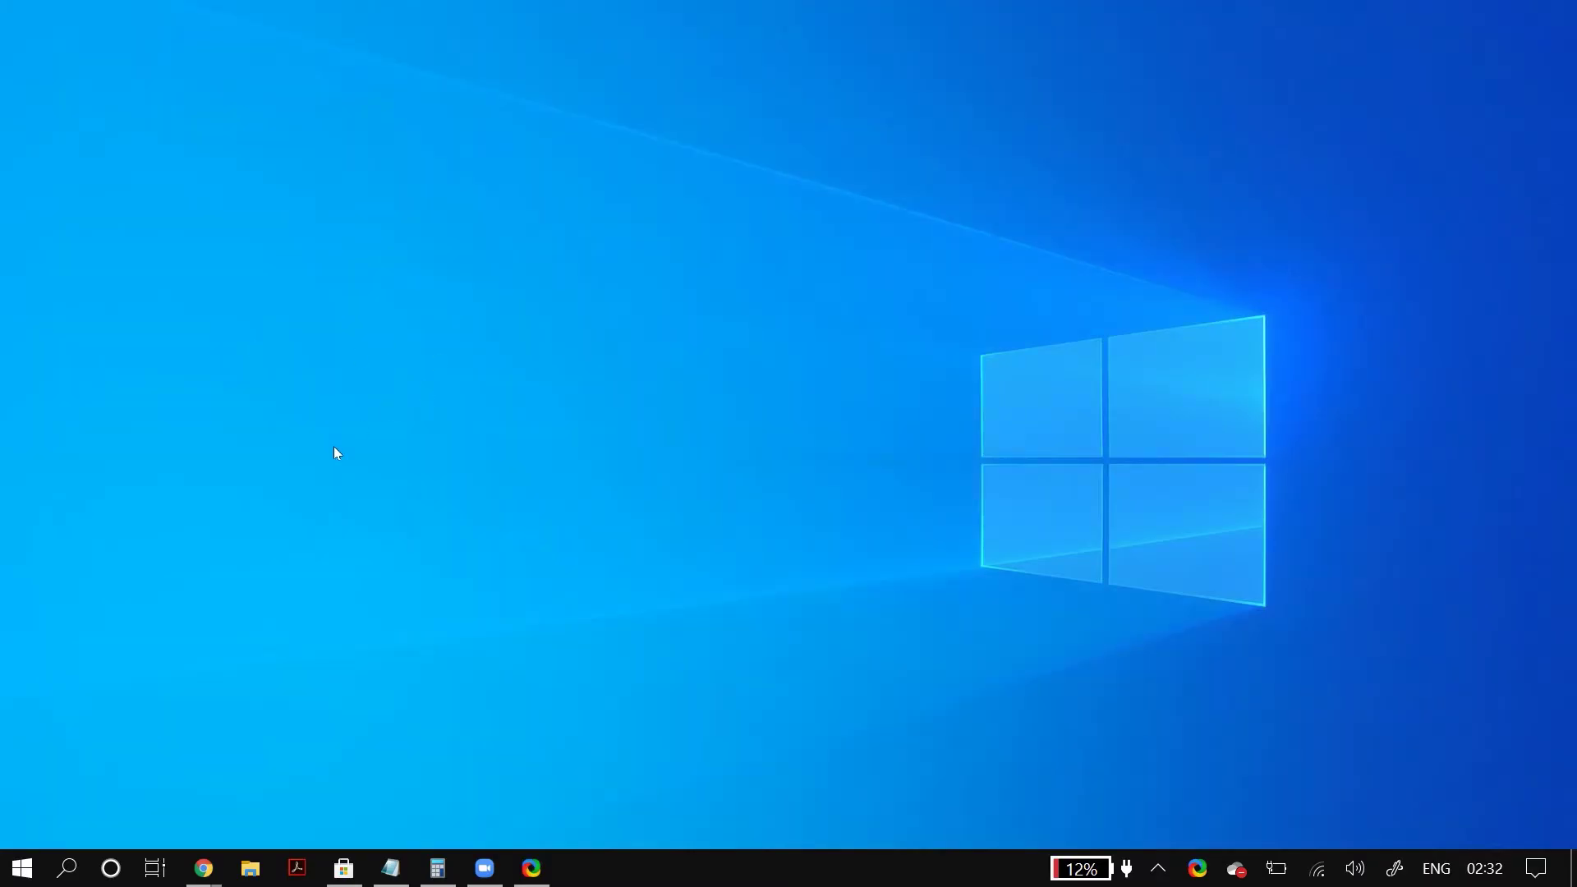
Restore and centre the Zoom window, then enable per-speaker separate audio files in Recording settings.
{"action": "key", "text": "super+7"}
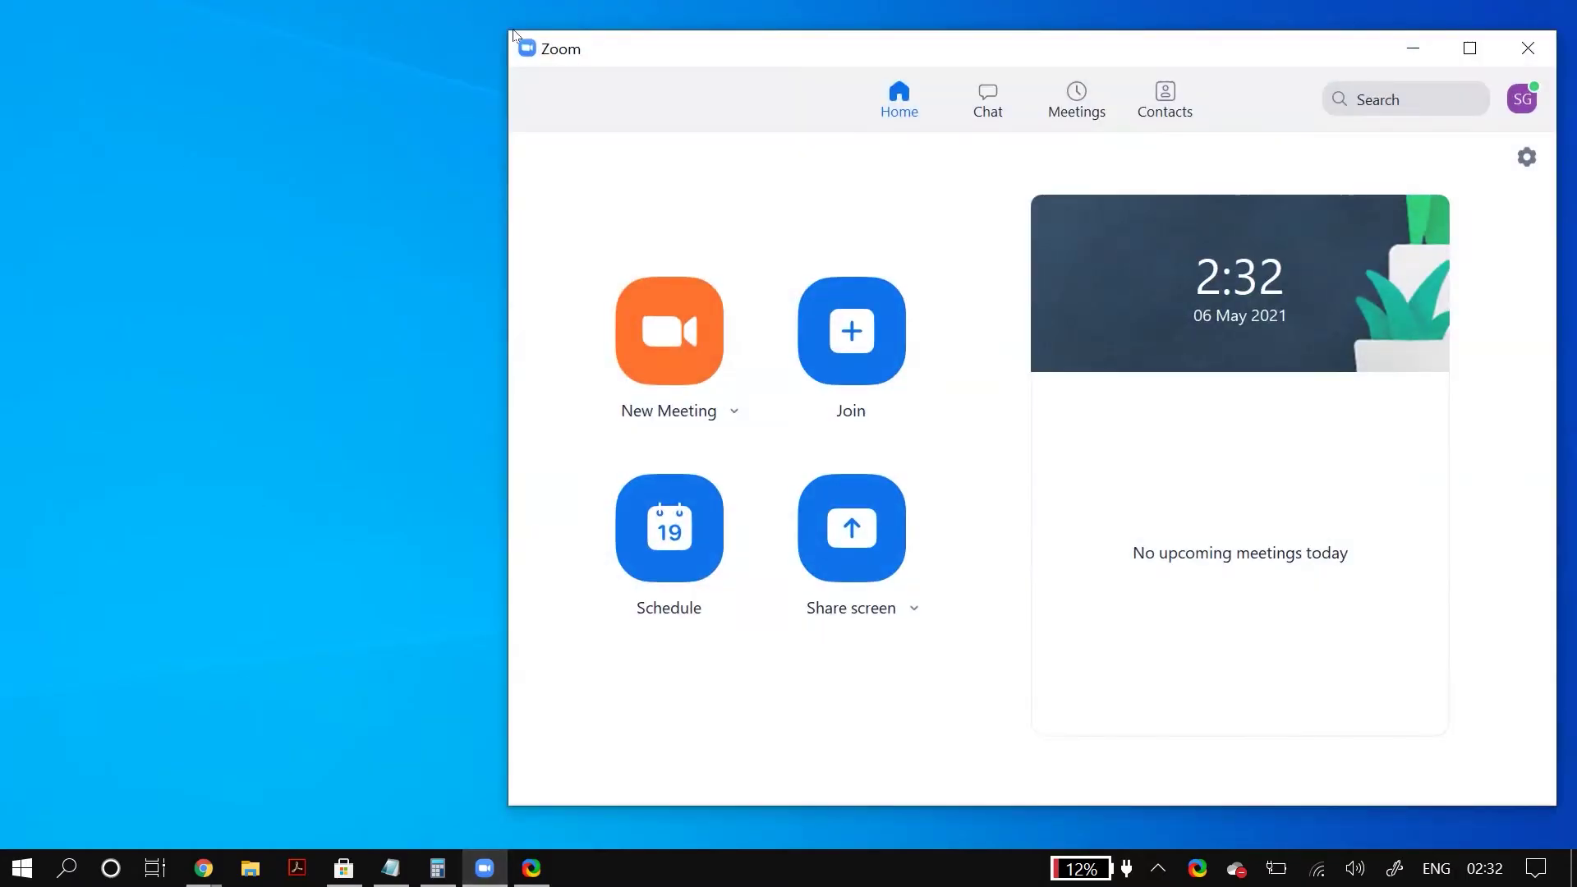
{"action": "left_click_drag", "start_coordinate": [604, 40], "coordinate": [366, 56]}
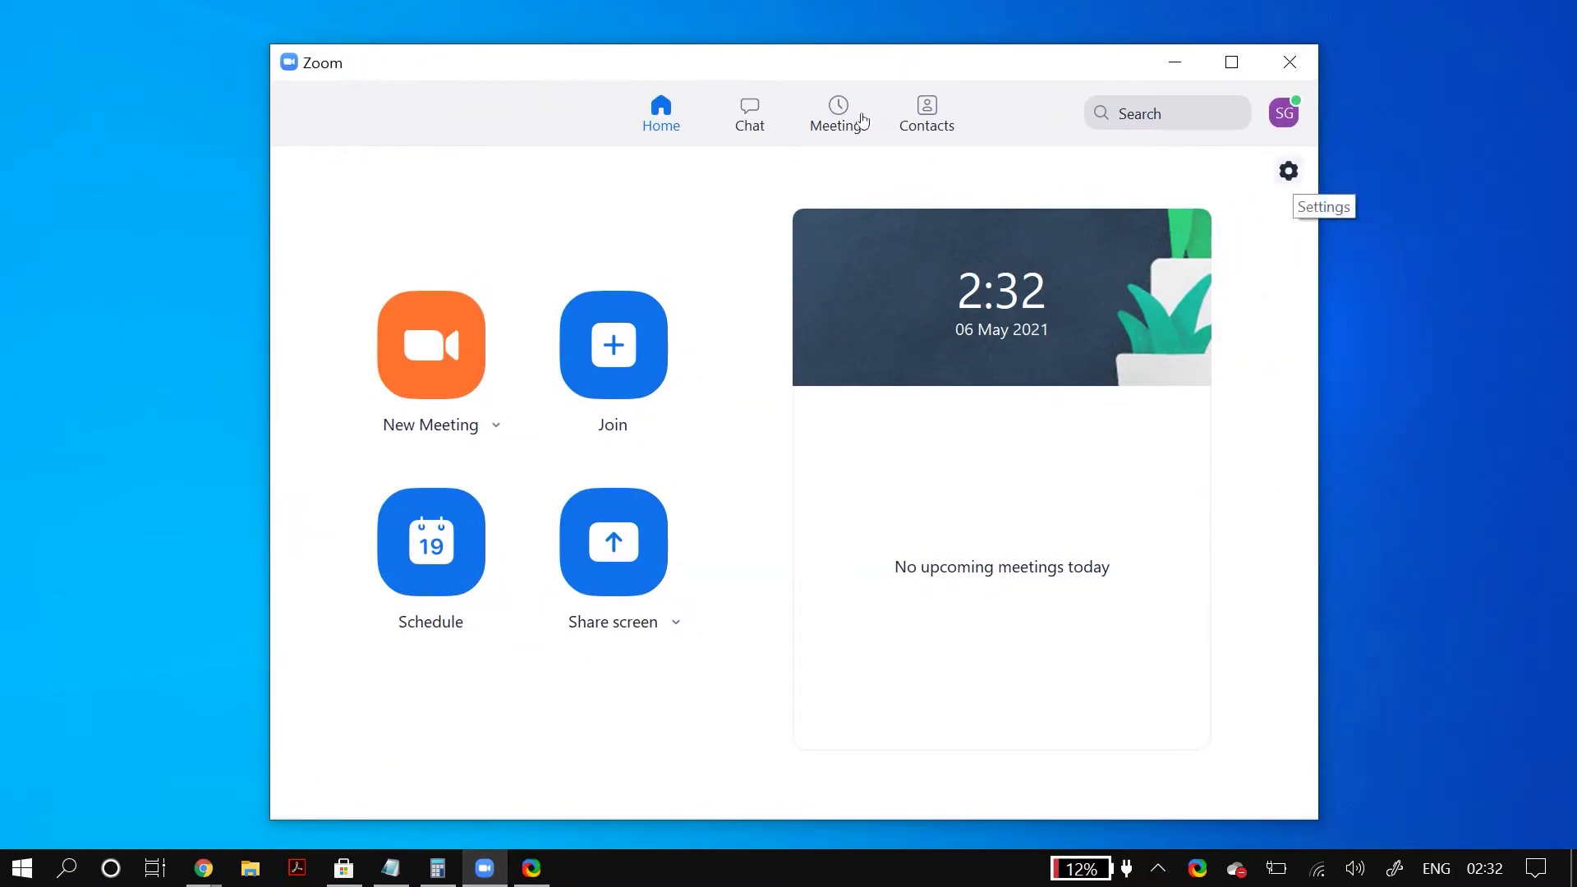
{"action": "left_click", "coordinate": [1289, 170]}
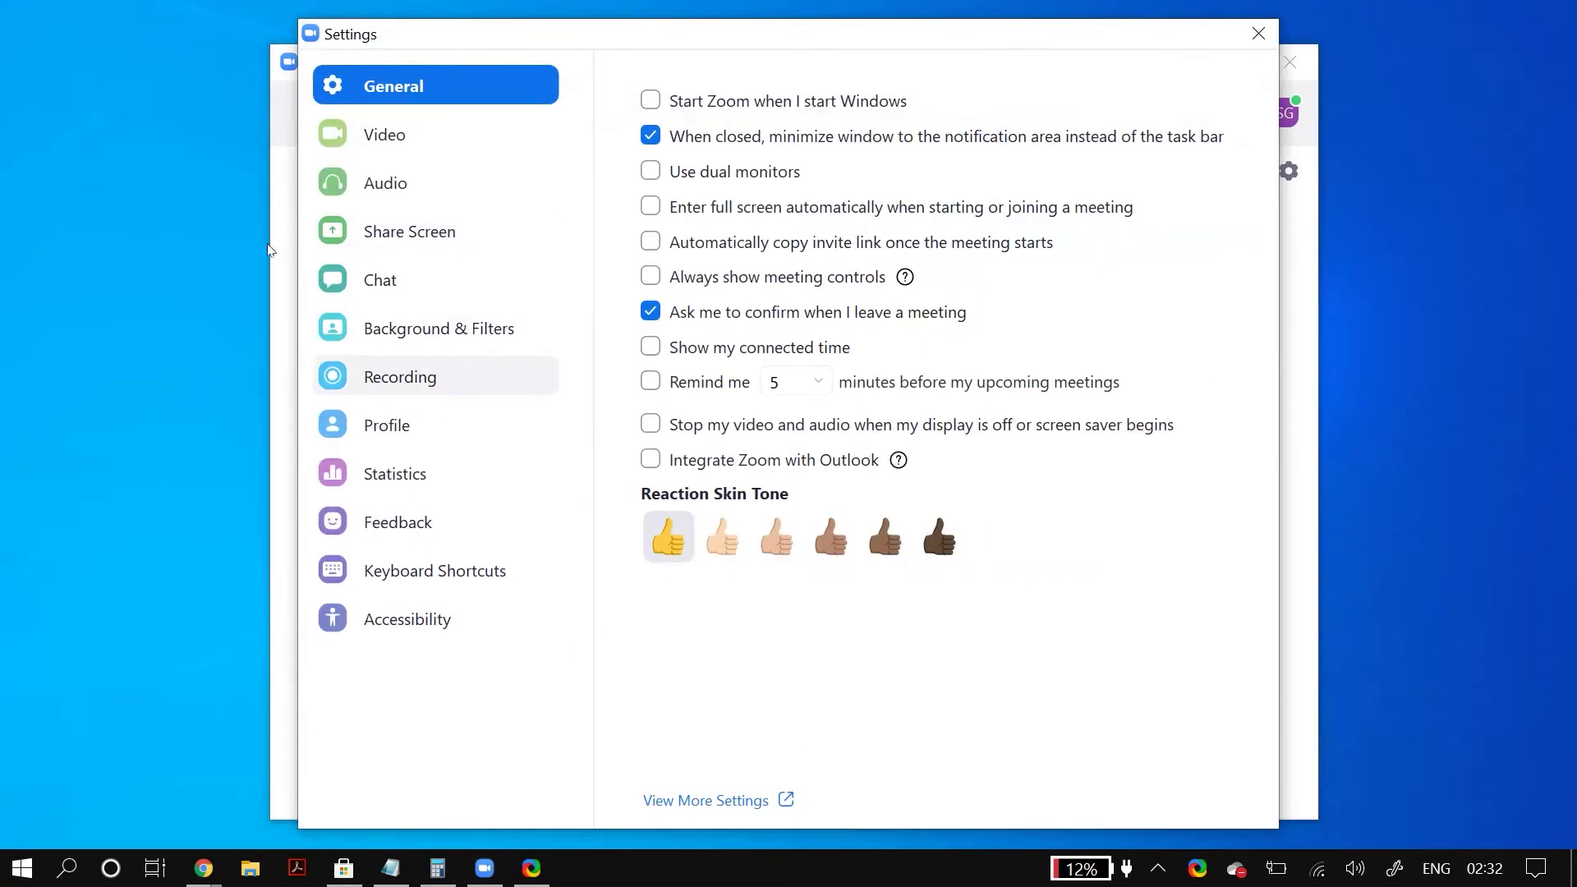
{"action": "left_click", "coordinate": [400, 377]}
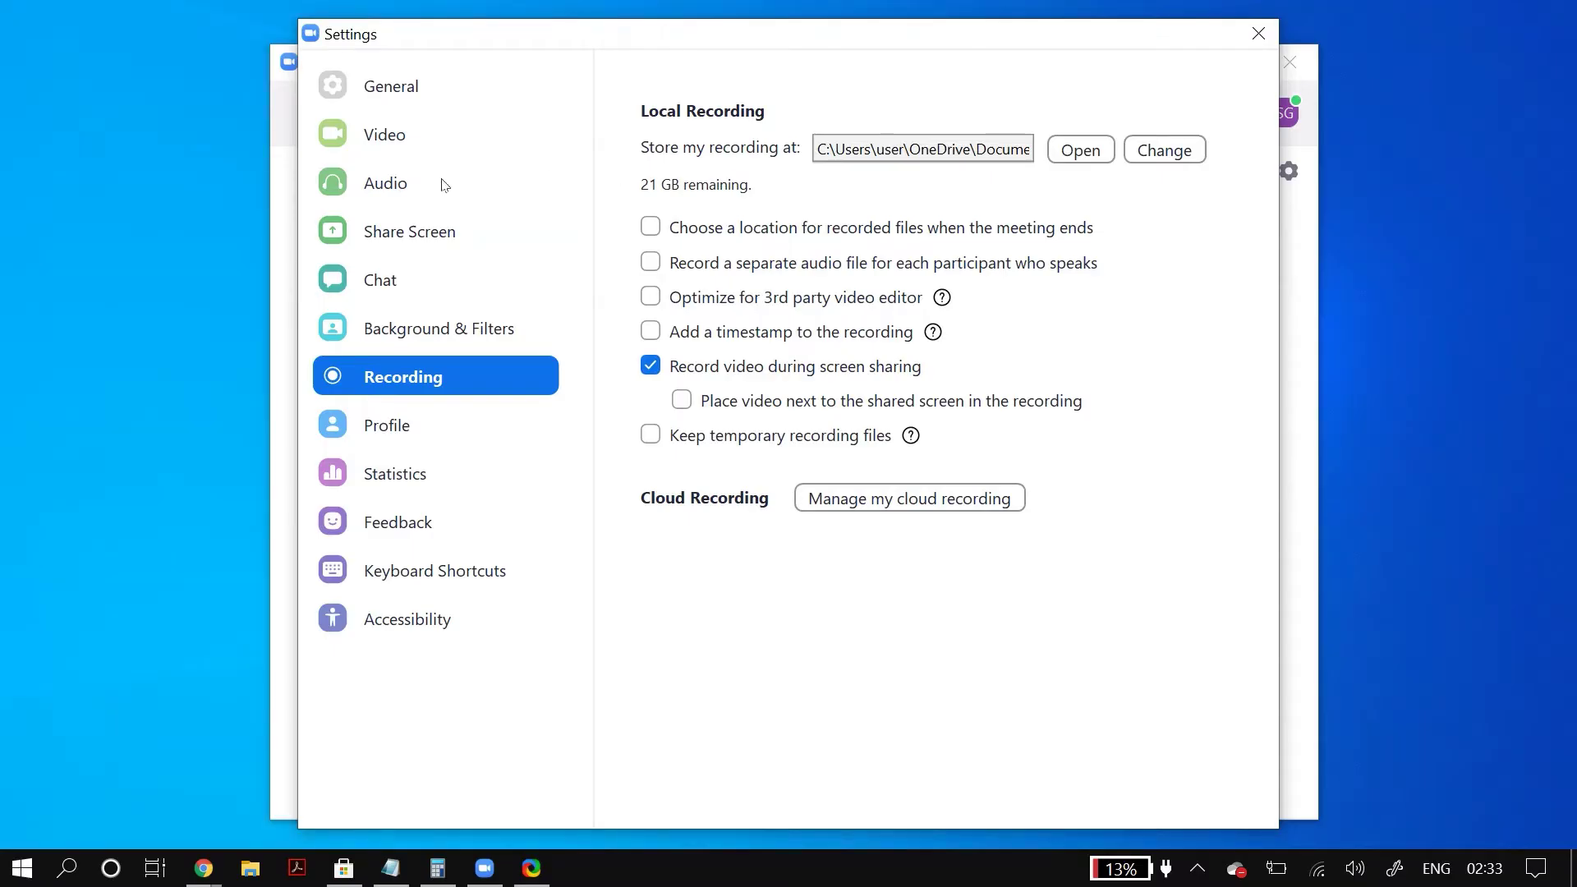
{"action": "key", "text": "space"}
{"action": "key", "text": "space"}
Close Settings and start a new Zoom meeting with the camera video off.
{"action": "left_click", "coordinate": [1259, 32]}
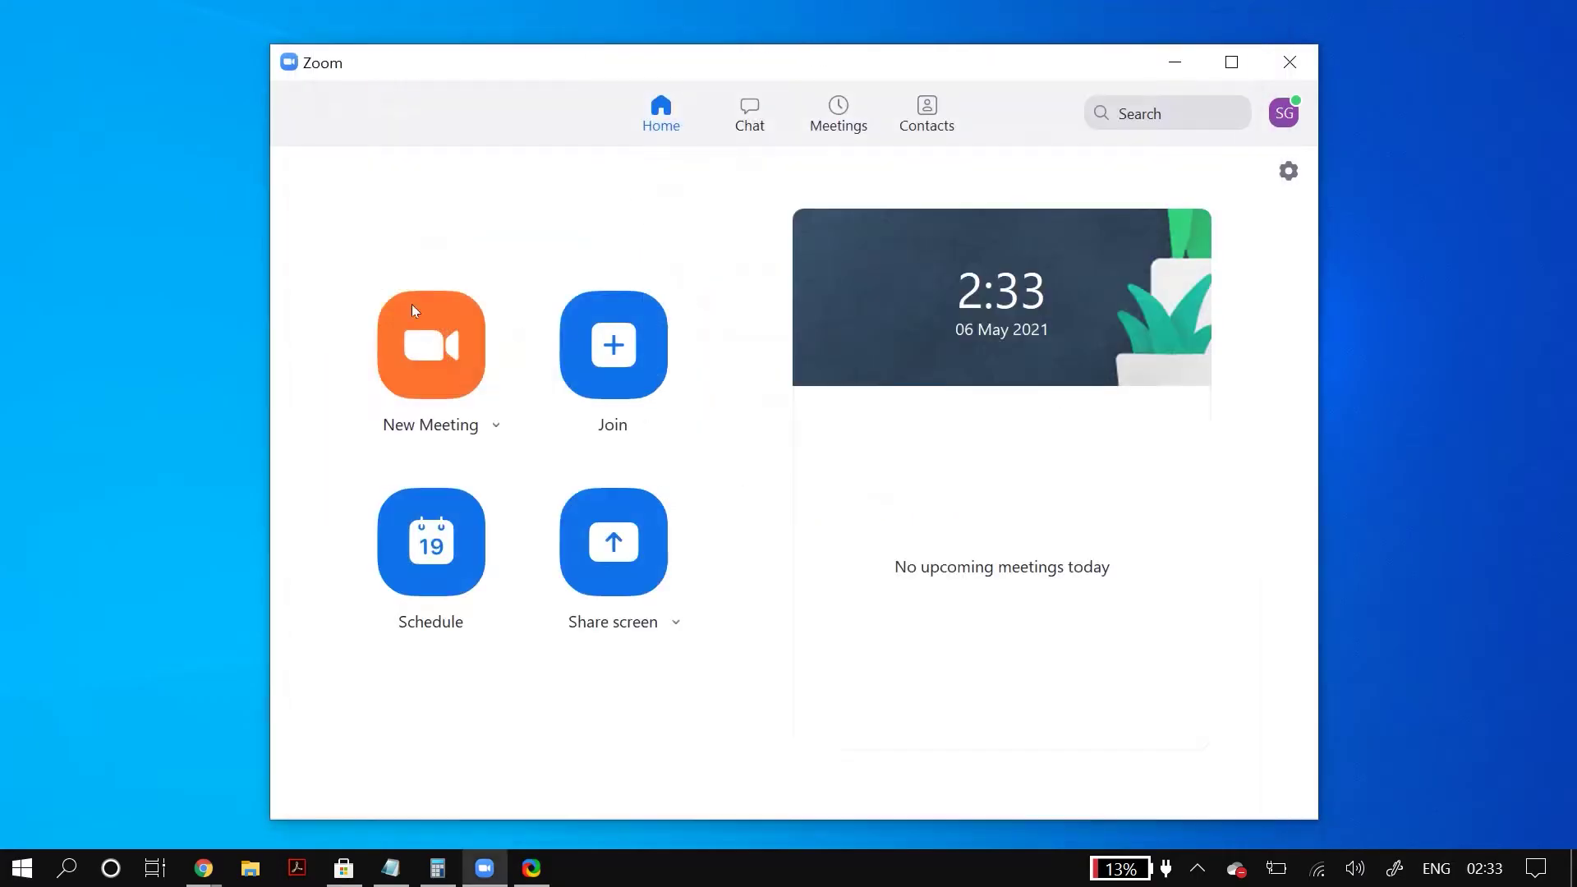
{"action": "left_click", "coordinate": [413, 309]}
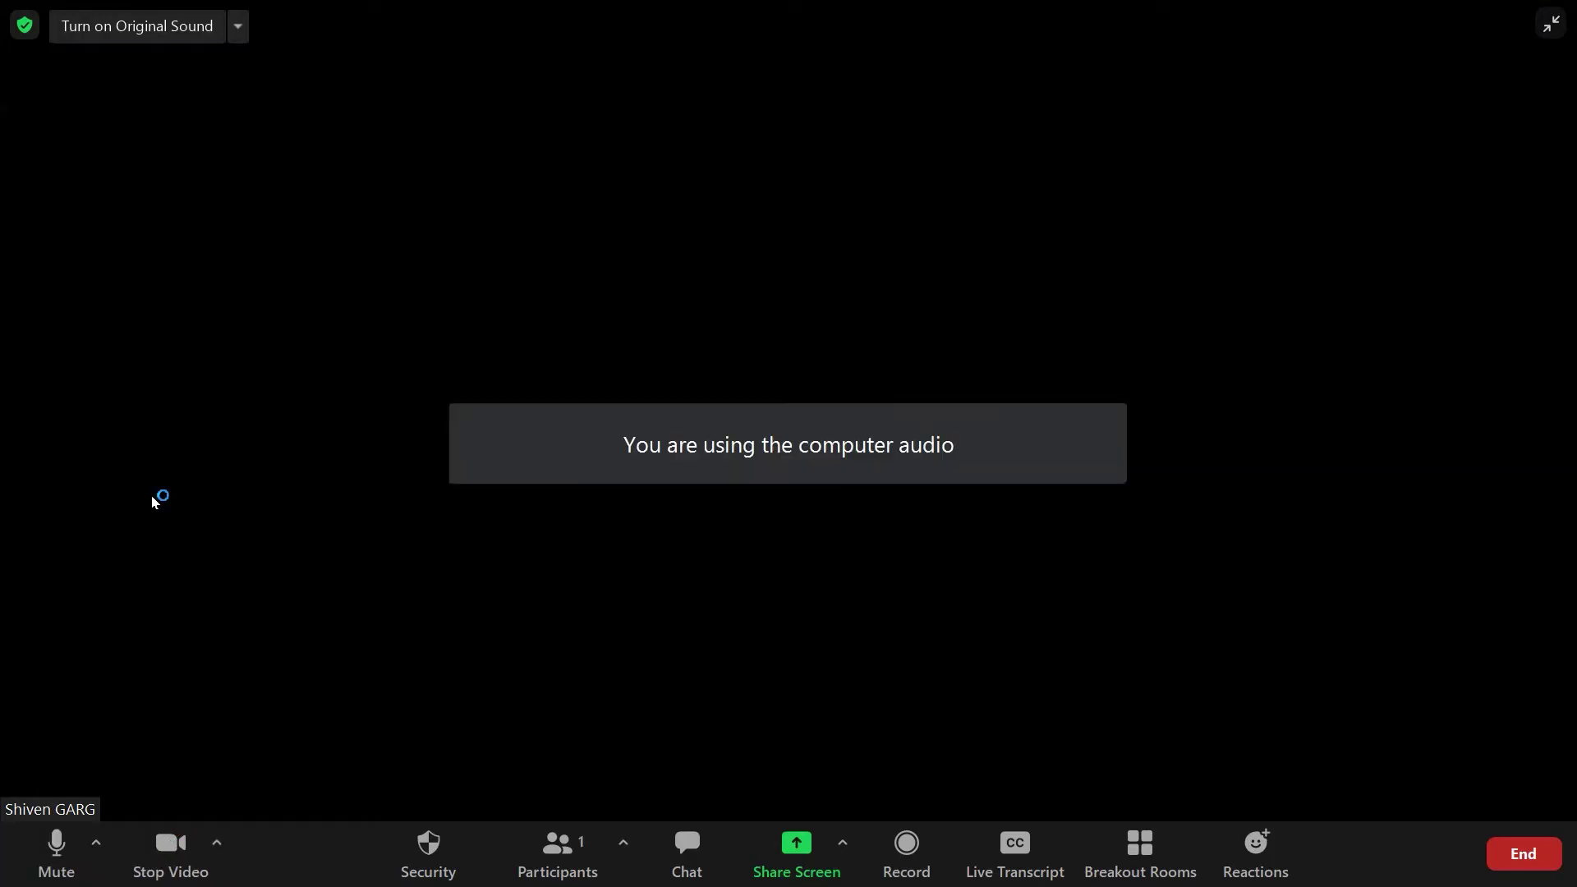
{"action": "left_click", "coordinate": [182, 843]}
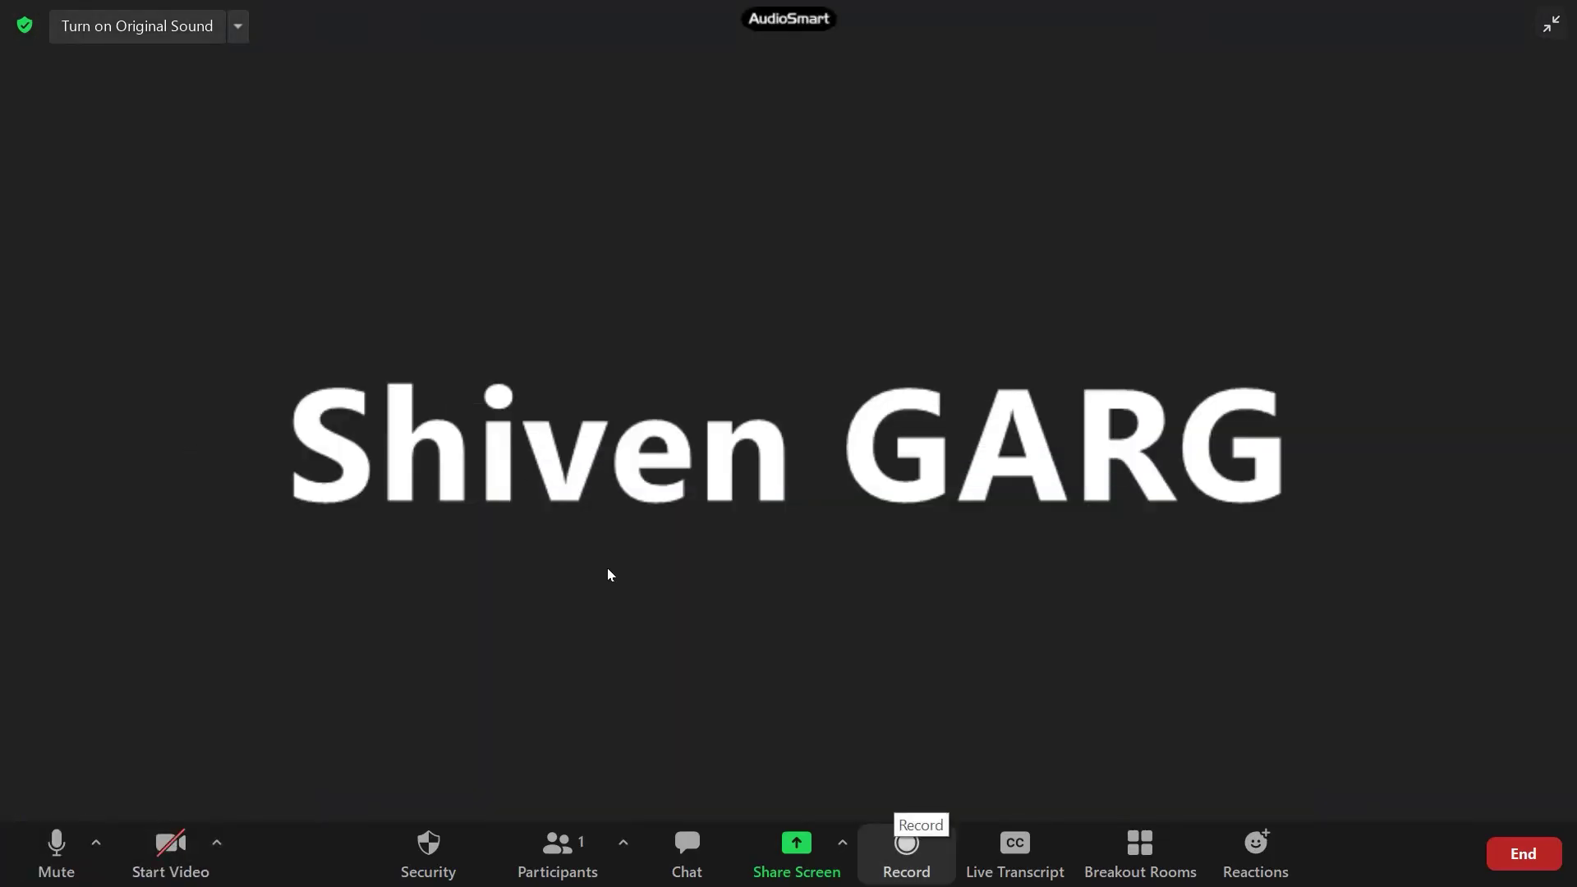
Record the meeting on this computer, stop the recording with Alt+R, and exit full screen.
{"action": "left_click", "coordinate": [908, 853]}
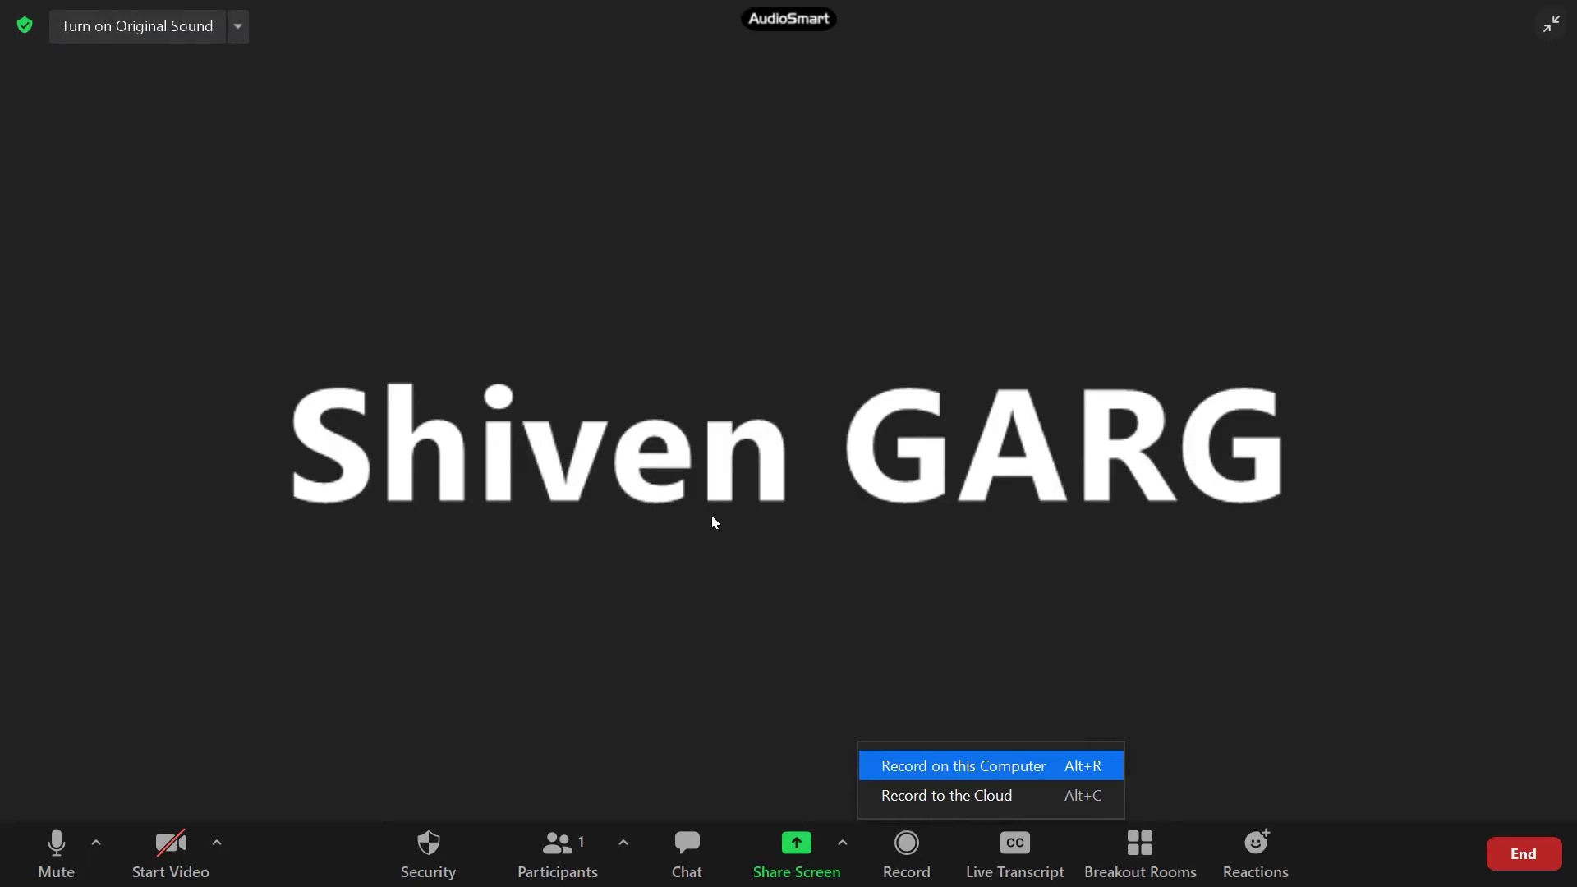
{"action": "left_click", "coordinate": [964, 765]}
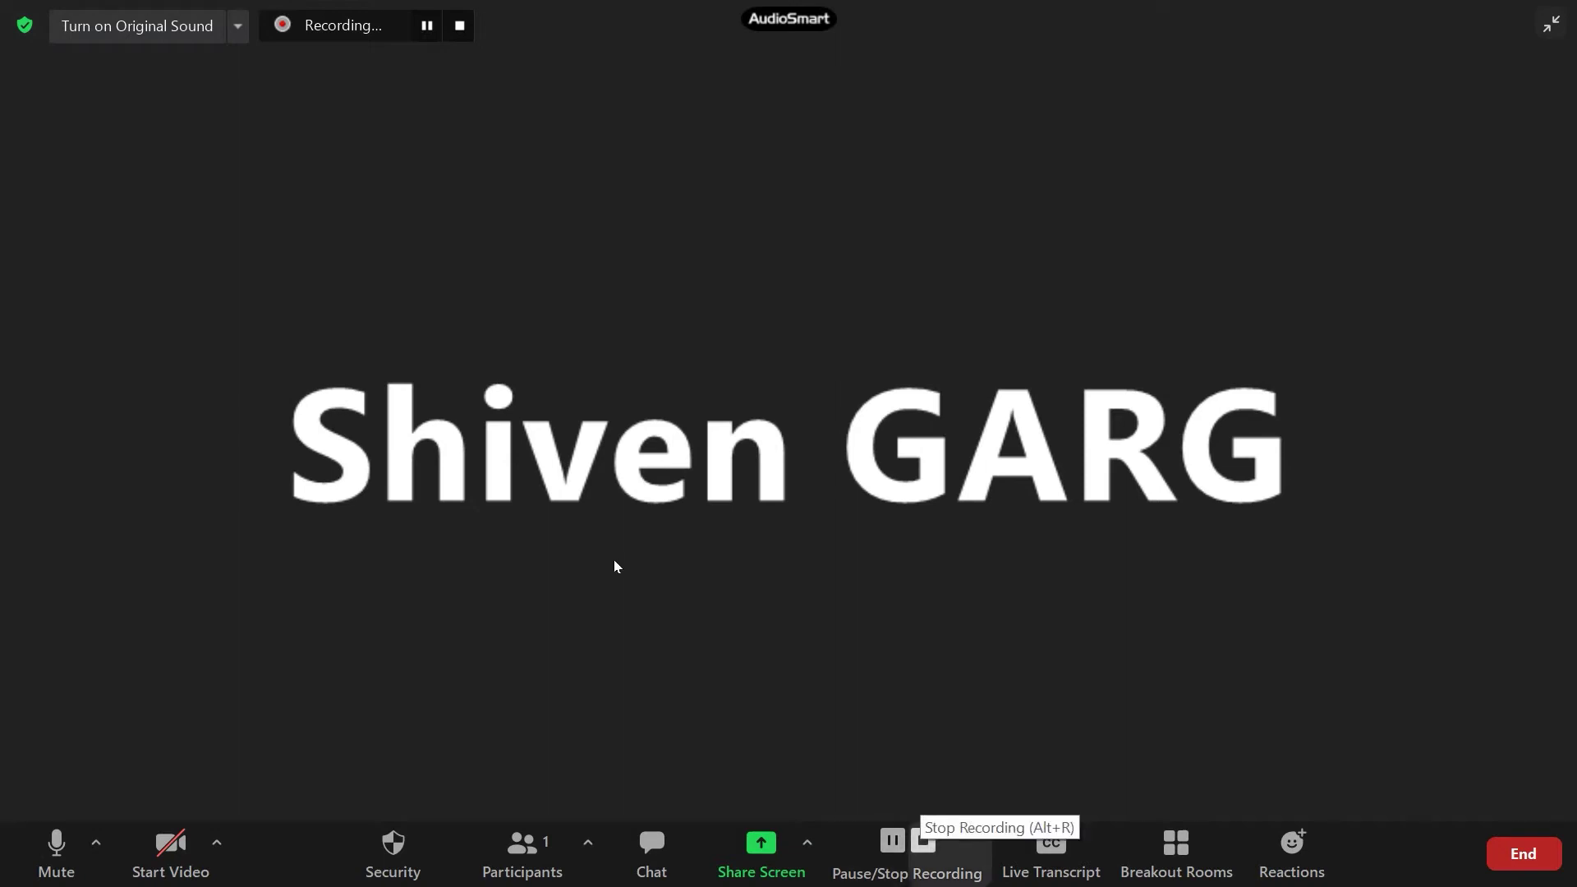
{"action": "key", "text": "alt+r"}
{"action": "key", "text": "Escape"}
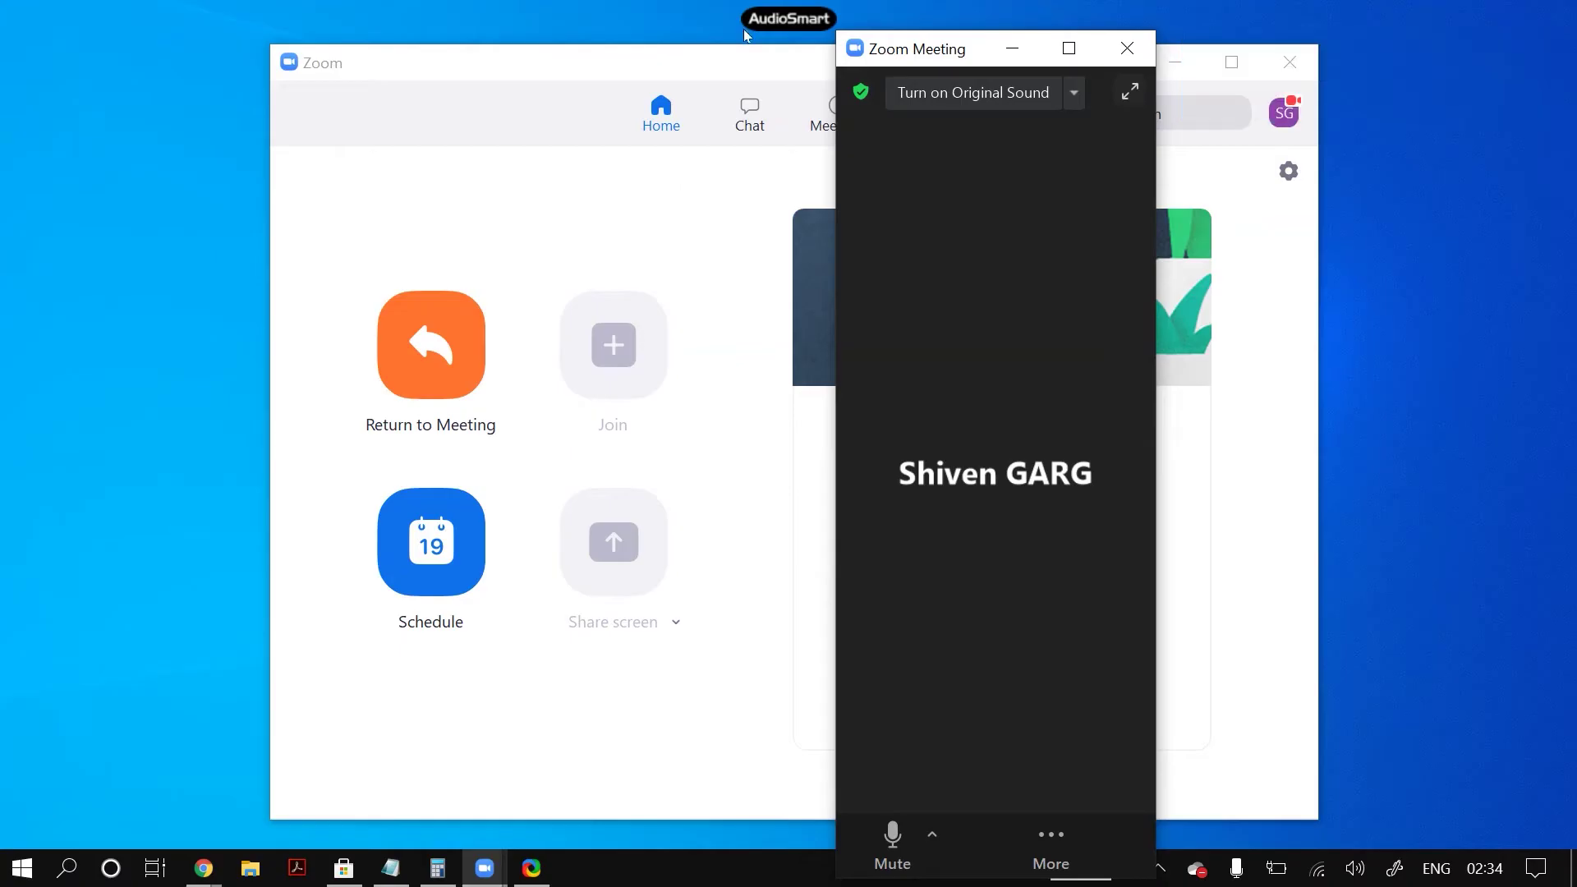
End the meeting and return to the Recording page of Zoom's Settings.
{"action": "key", "text": "alt+q"}
{"action": "key", "text": "Return"}
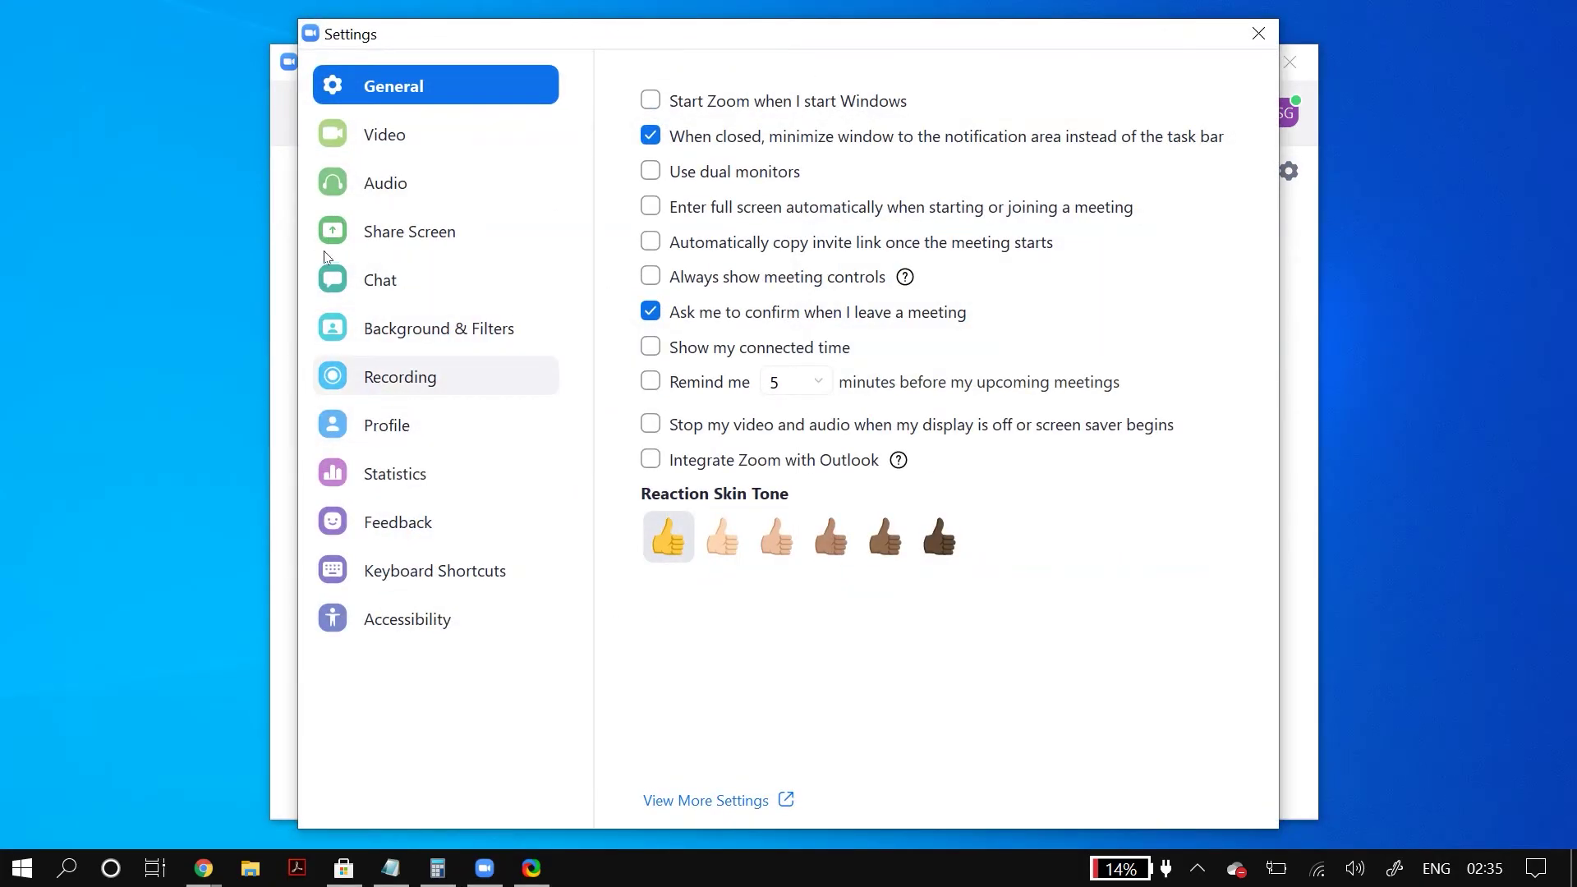
{"action": "left_click", "coordinate": [401, 376]}
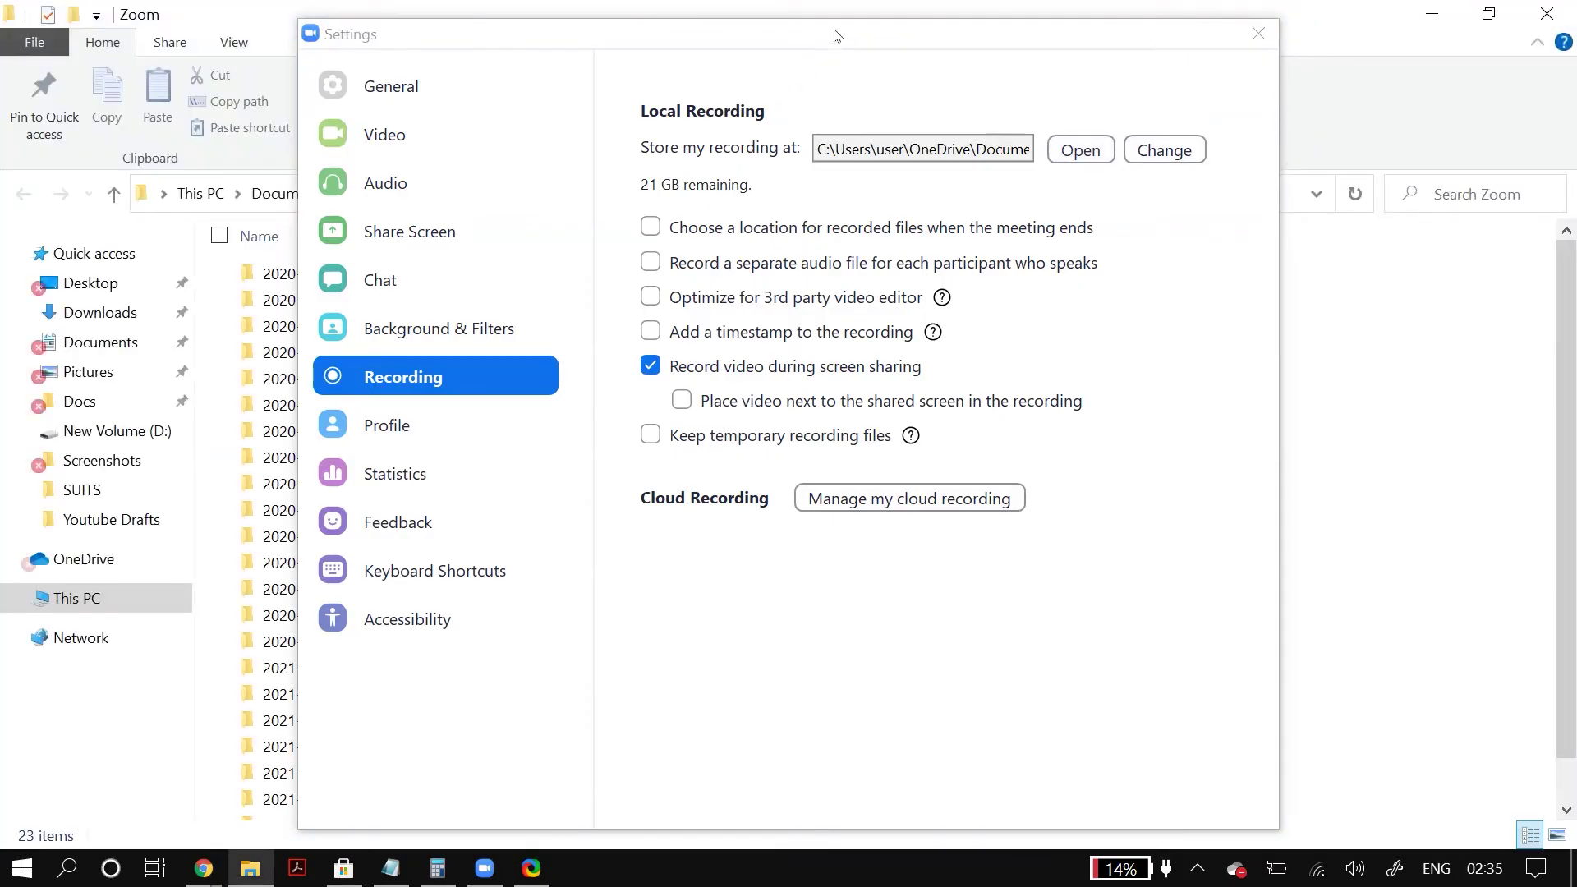
Open the local recordings folder and enter the newest 2021-05-06 02.33.55 meeting folder.
{"action": "left_click", "coordinate": [838, 30]}
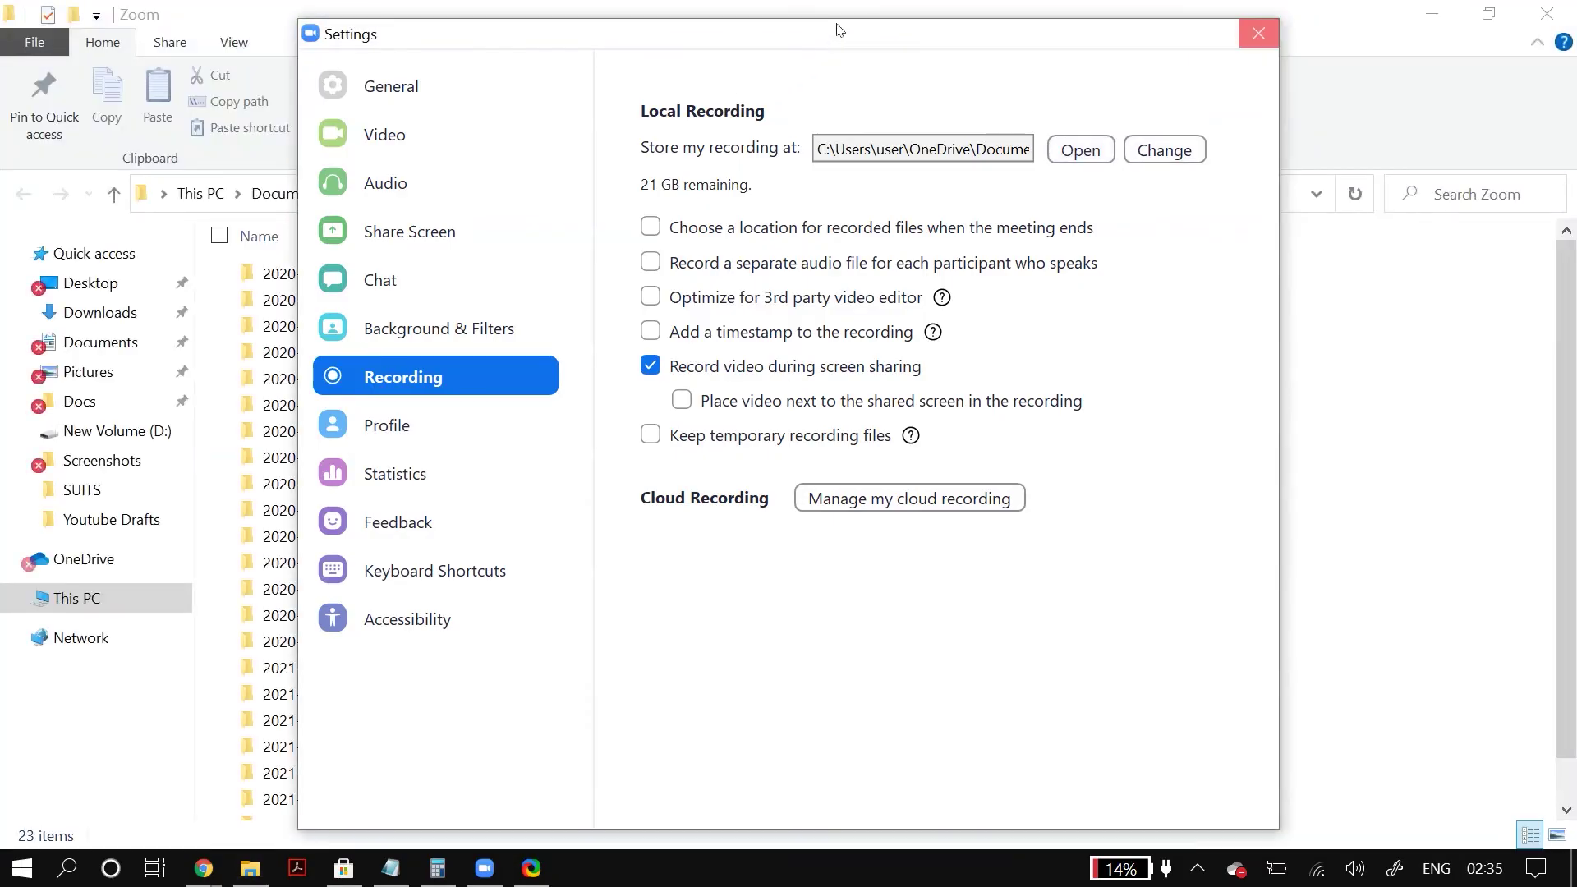
{"action": "left_click", "coordinate": [250, 868]}
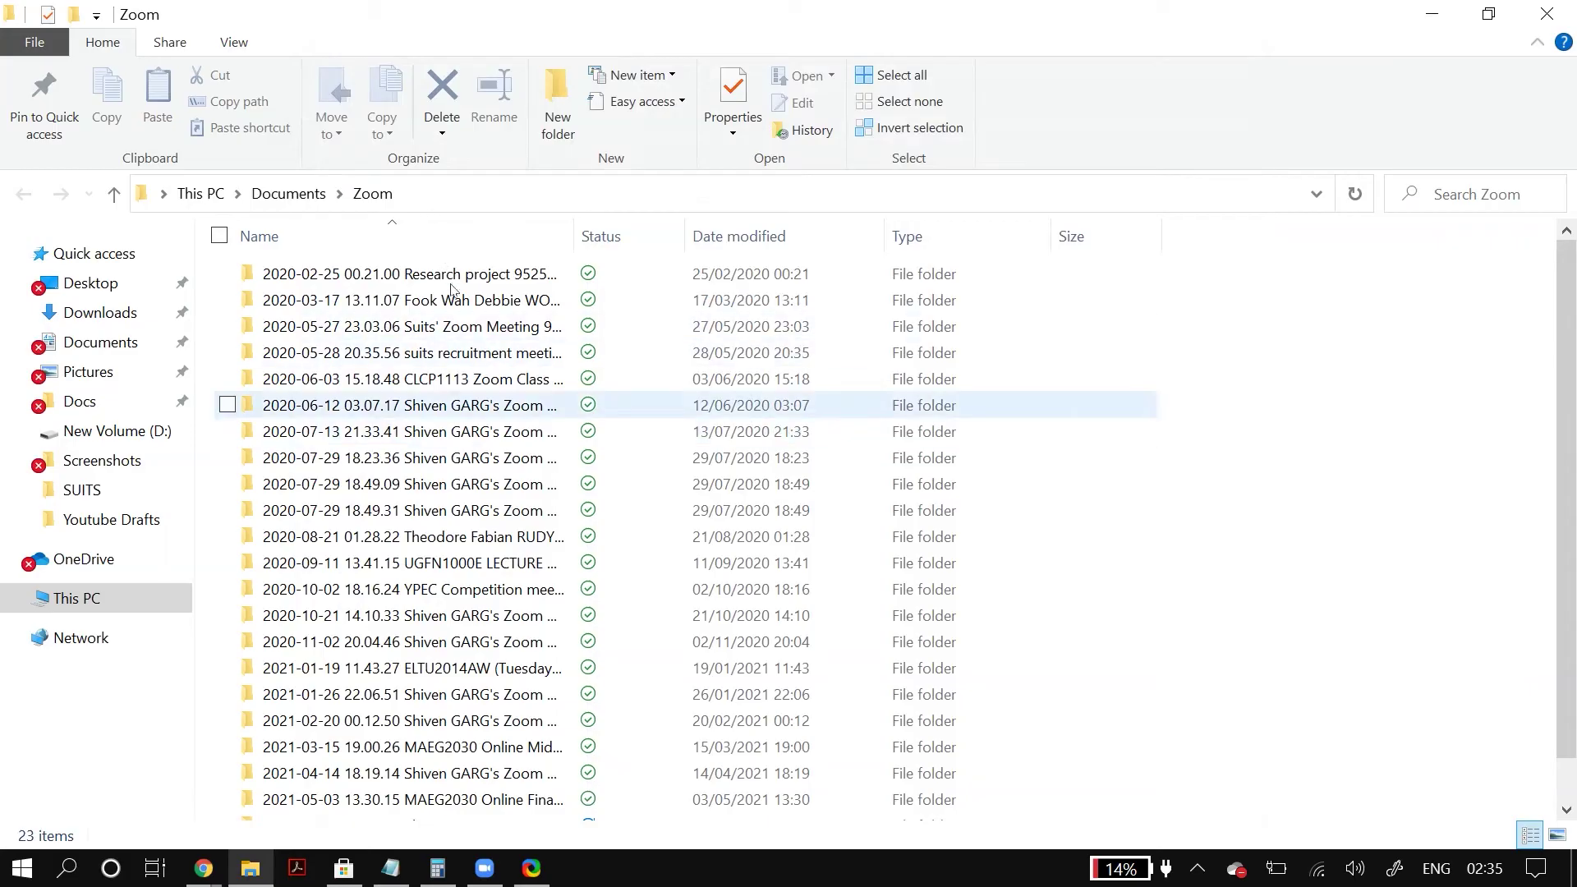
{"action": "scroll", "coordinate": [452, 300], "scroll_direction": "down", "scroll_amount": 1}
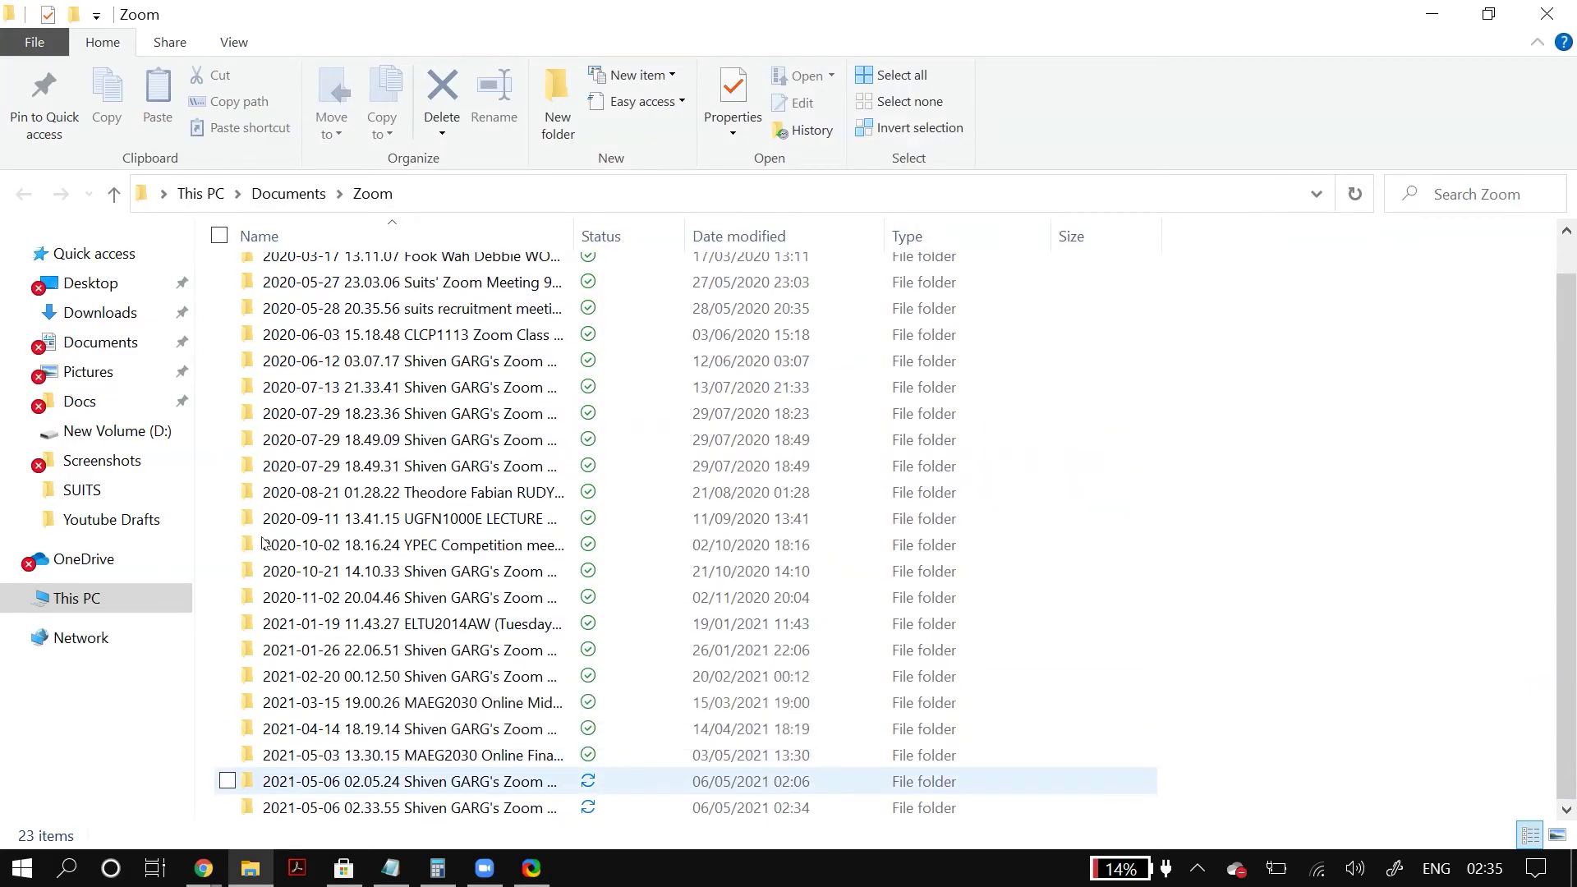
{"action": "key", "text": "End"}
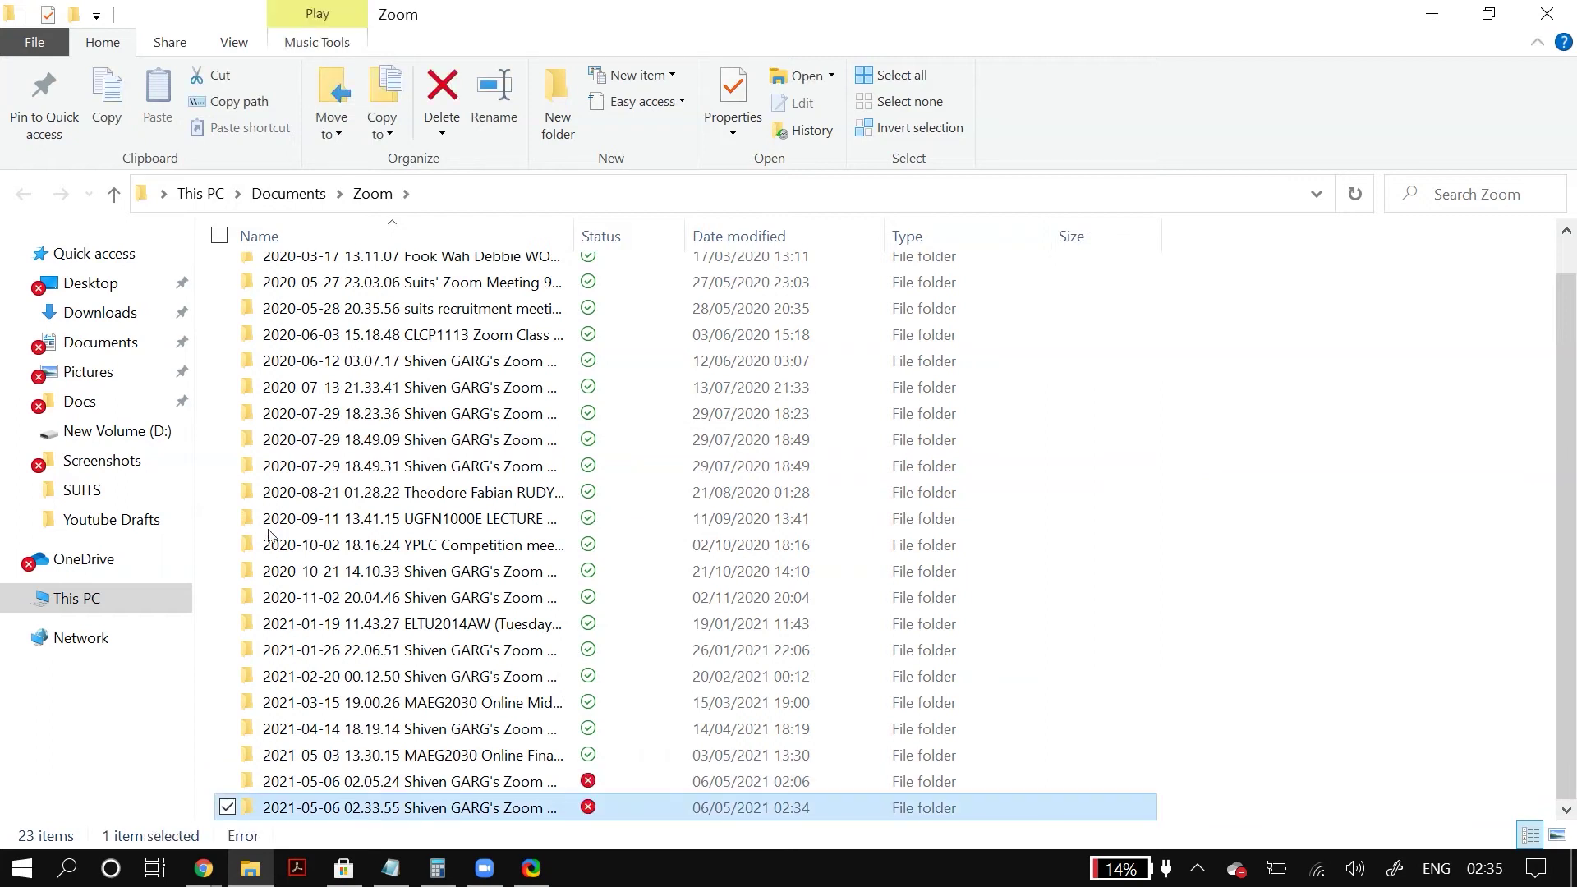
{"action": "key", "text": "Return"}
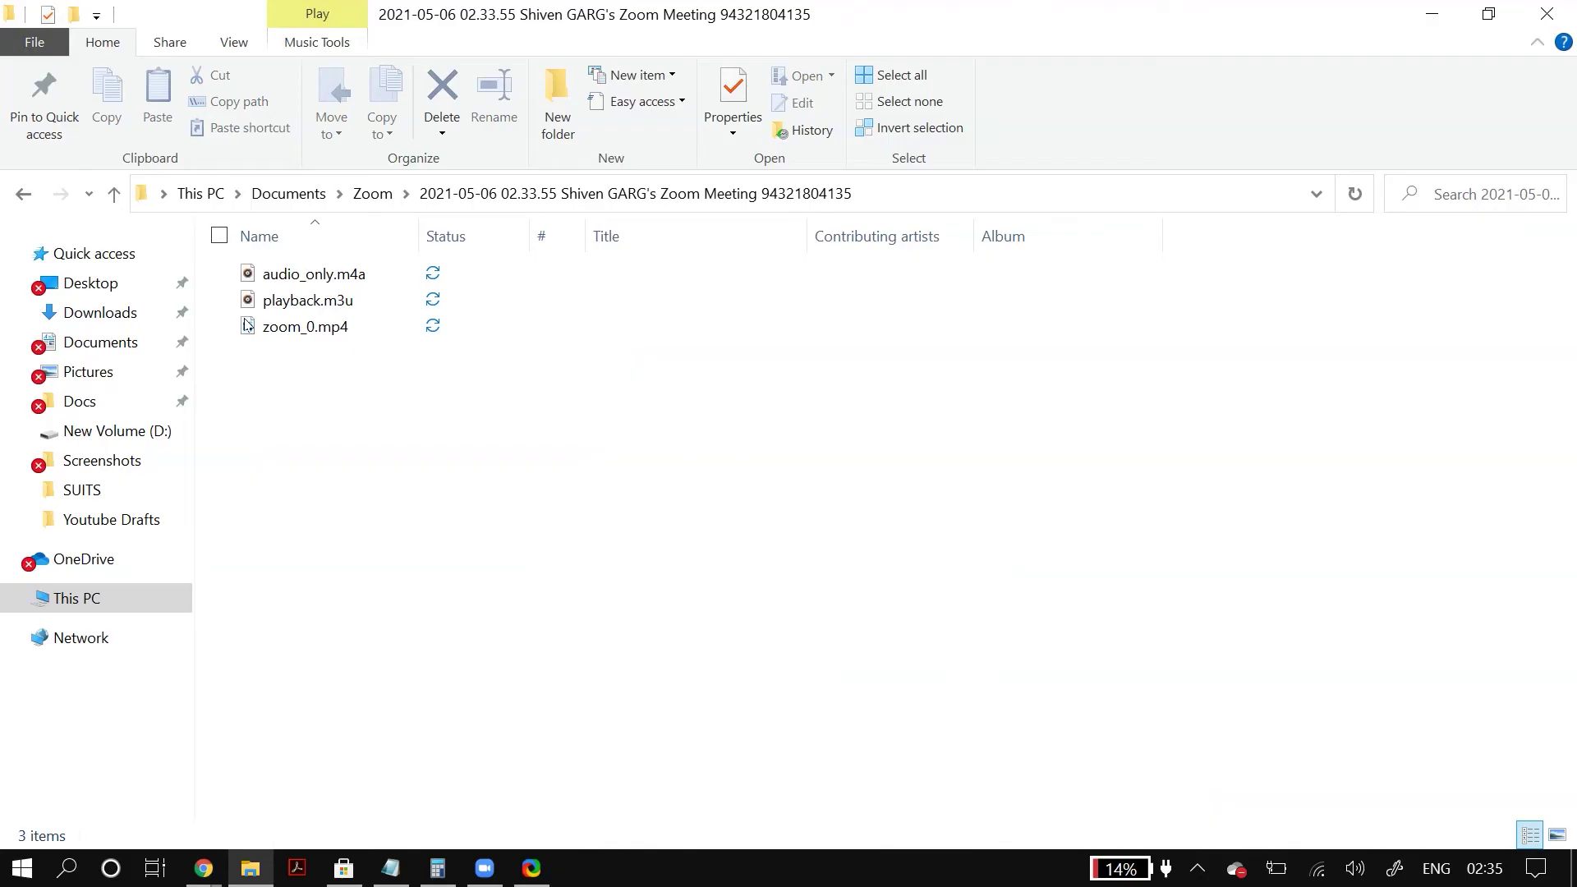
Select audio_only.m4a in the meeting folder, then bring the Otter.ai page in Chrome forward.
{"action": "left_click", "coordinate": [246, 273]}
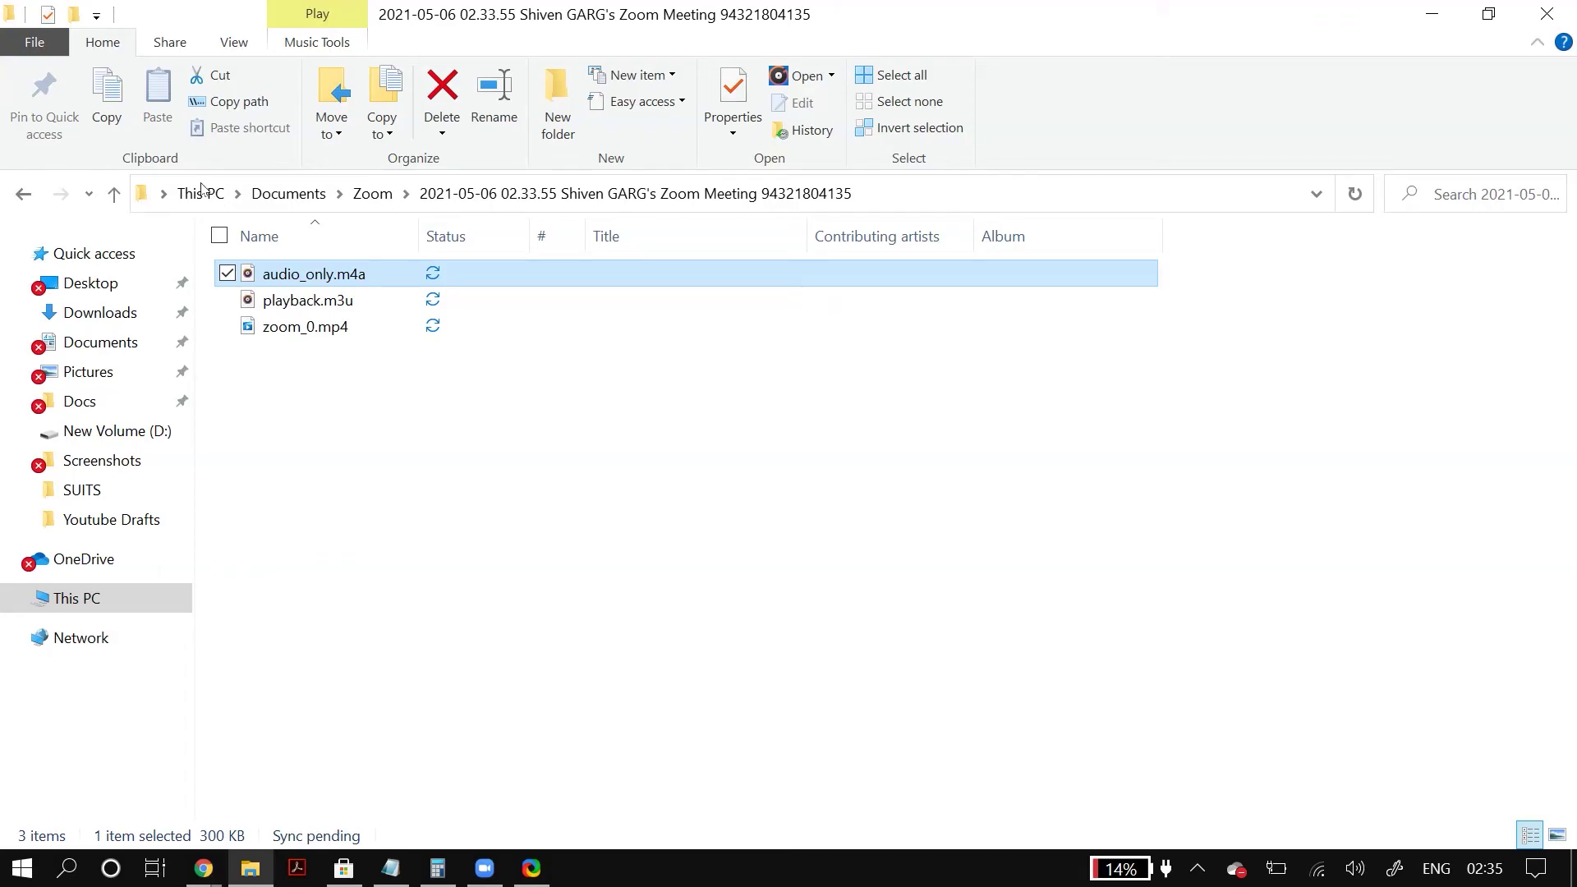
{"action": "left_click", "coordinate": [211, 336]}
{"action": "left_click", "coordinate": [238, 274]}
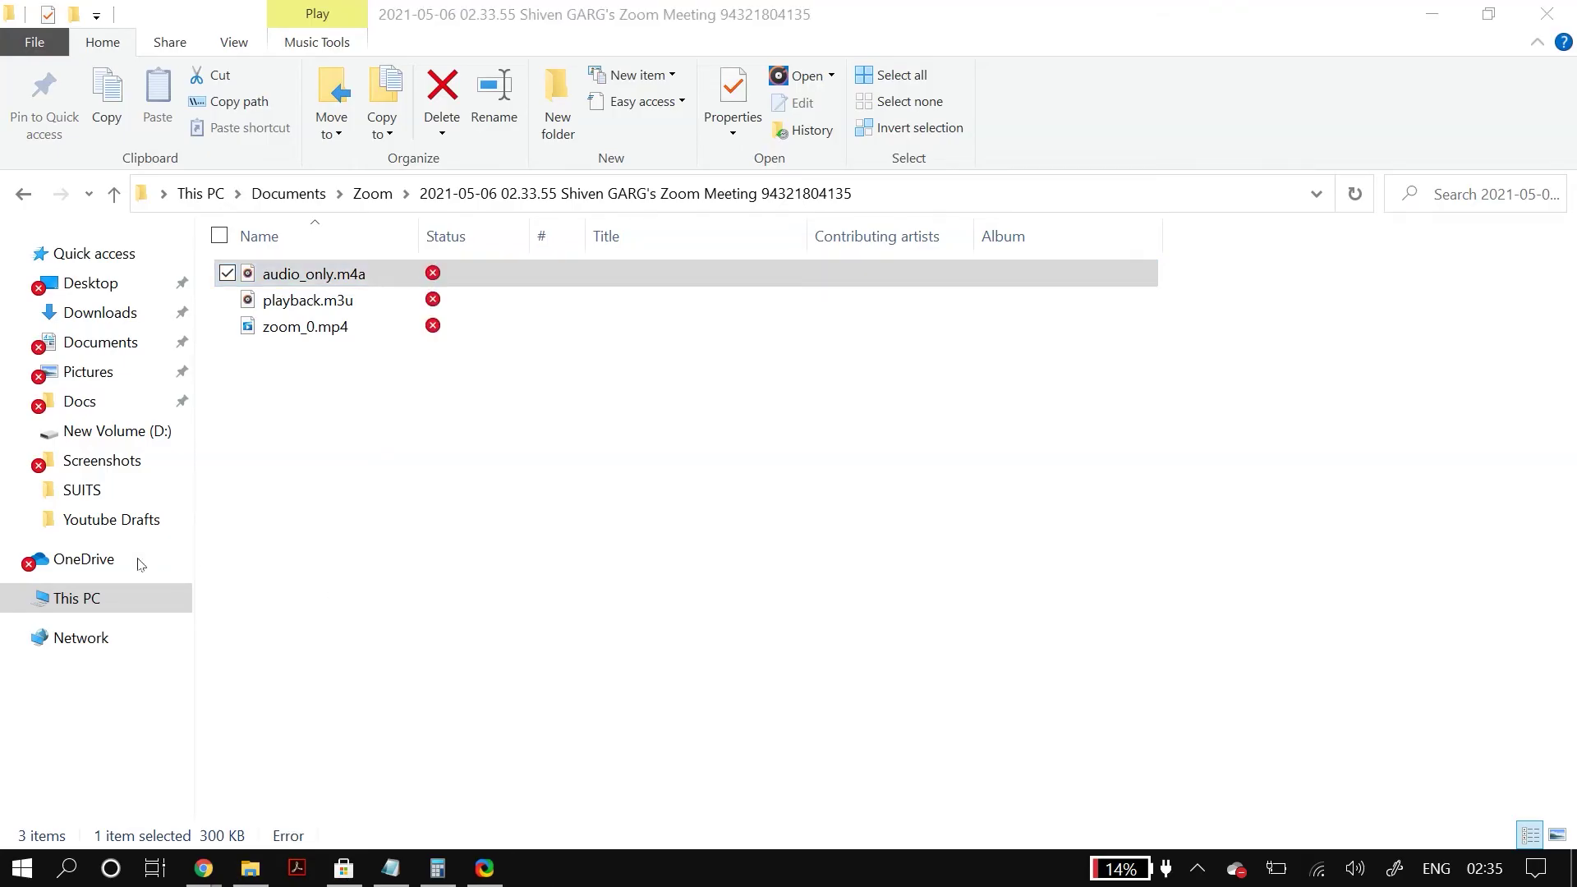
{"action": "mouse_move", "coordinate": [204, 868]}
{"action": "left_click", "coordinate": [392, 756]}
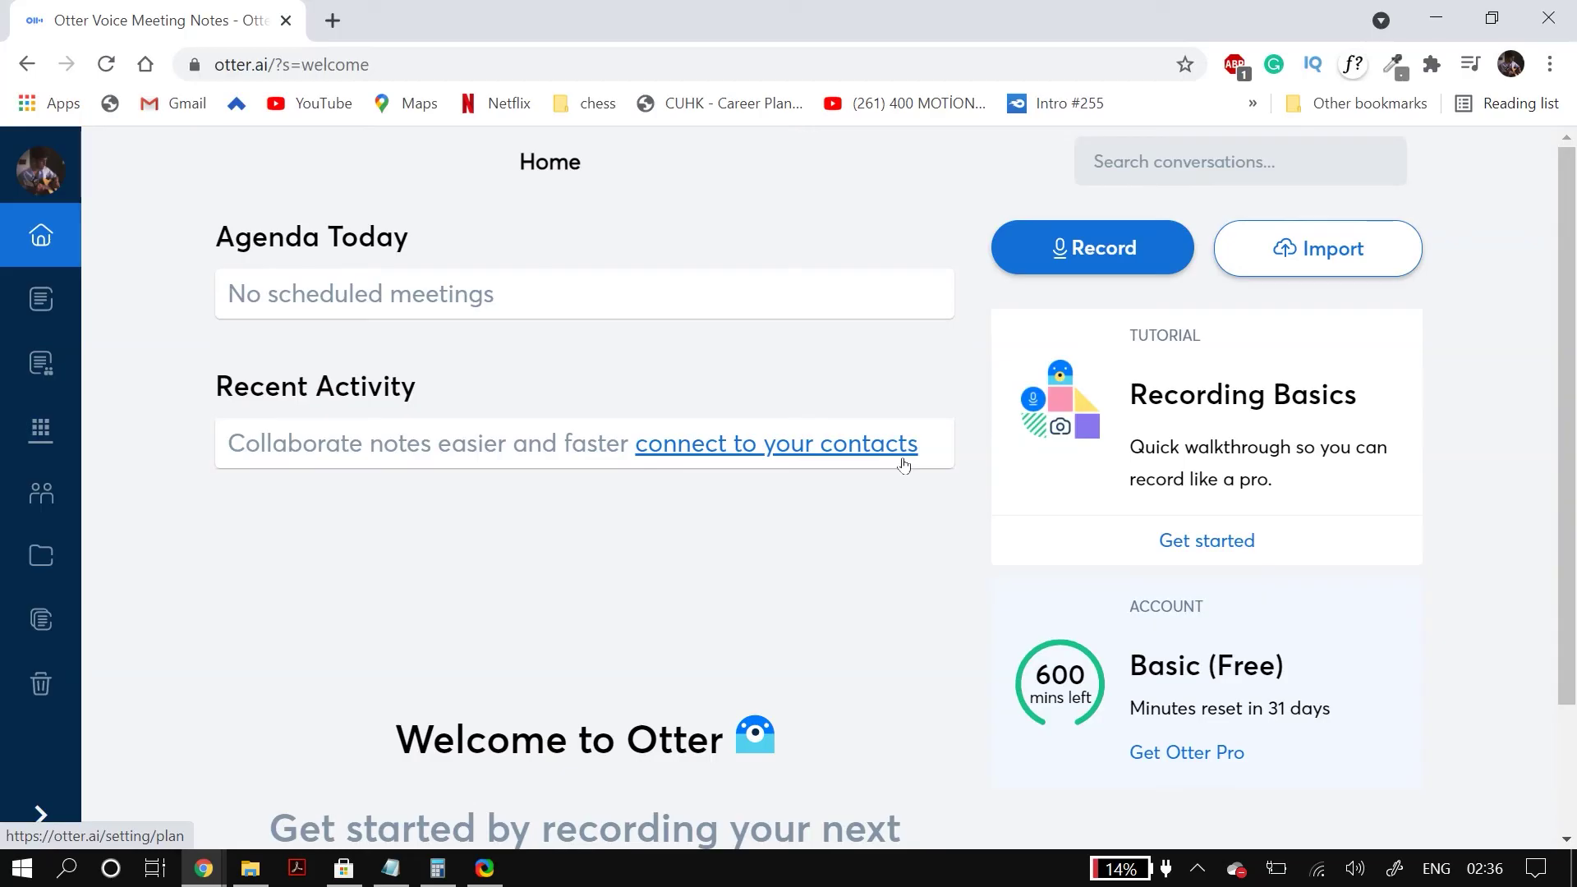
Import audio_only.m4a into Otter.ai by dropping it from Explorer, then close the import window.
{"action": "left_click", "coordinate": [1318, 248]}
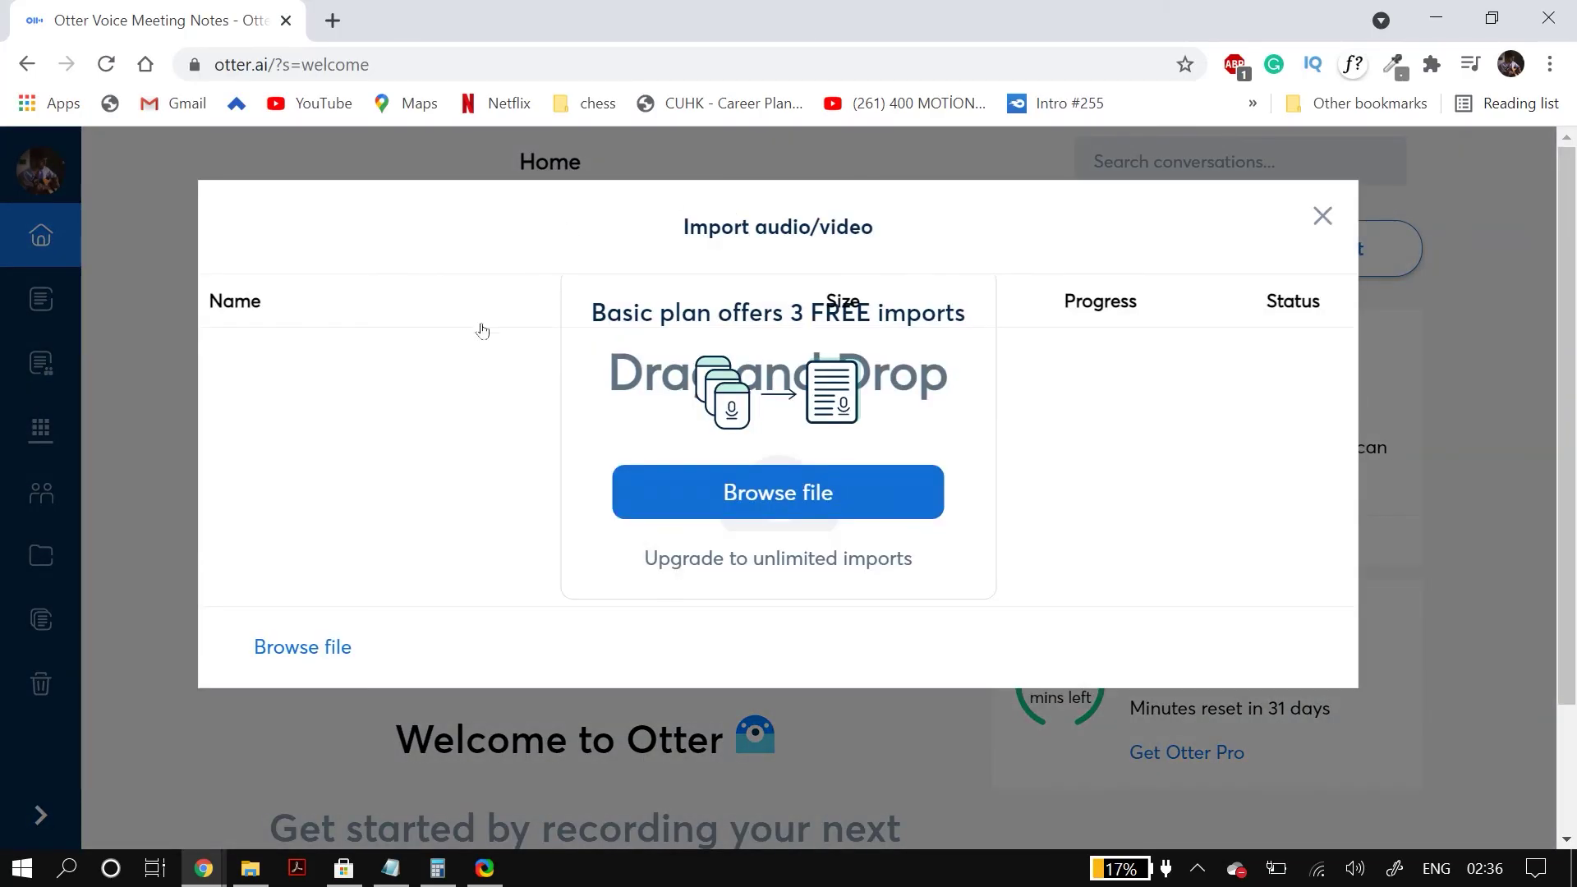
{"action": "key", "text": "alt+Tab"}
{"action": "mouse_move", "coordinate": [312, 271]}
{"action": "left_mouse_down"}
{"action": "mouse_move", "coordinate": [364, 697]}
{"action": "mouse_move", "coordinate": [750, 342]}
{"action": "mouse_move", "coordinate": [450, 345]}
{"action": "left_mouse_up"}
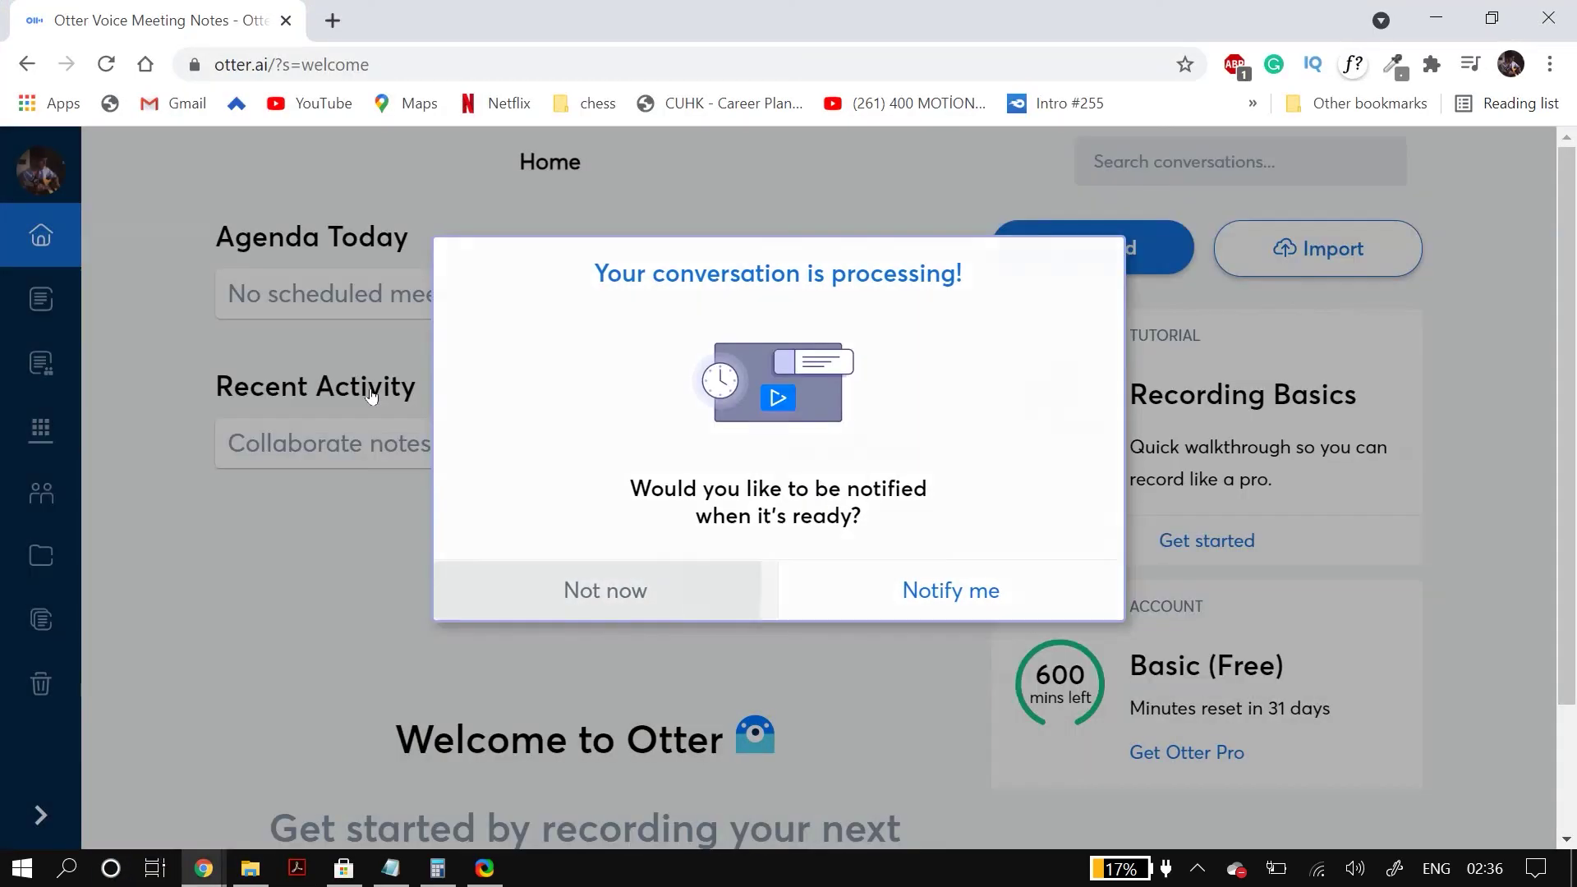
{"action": "left_click", "coordinate": [371, 396]}
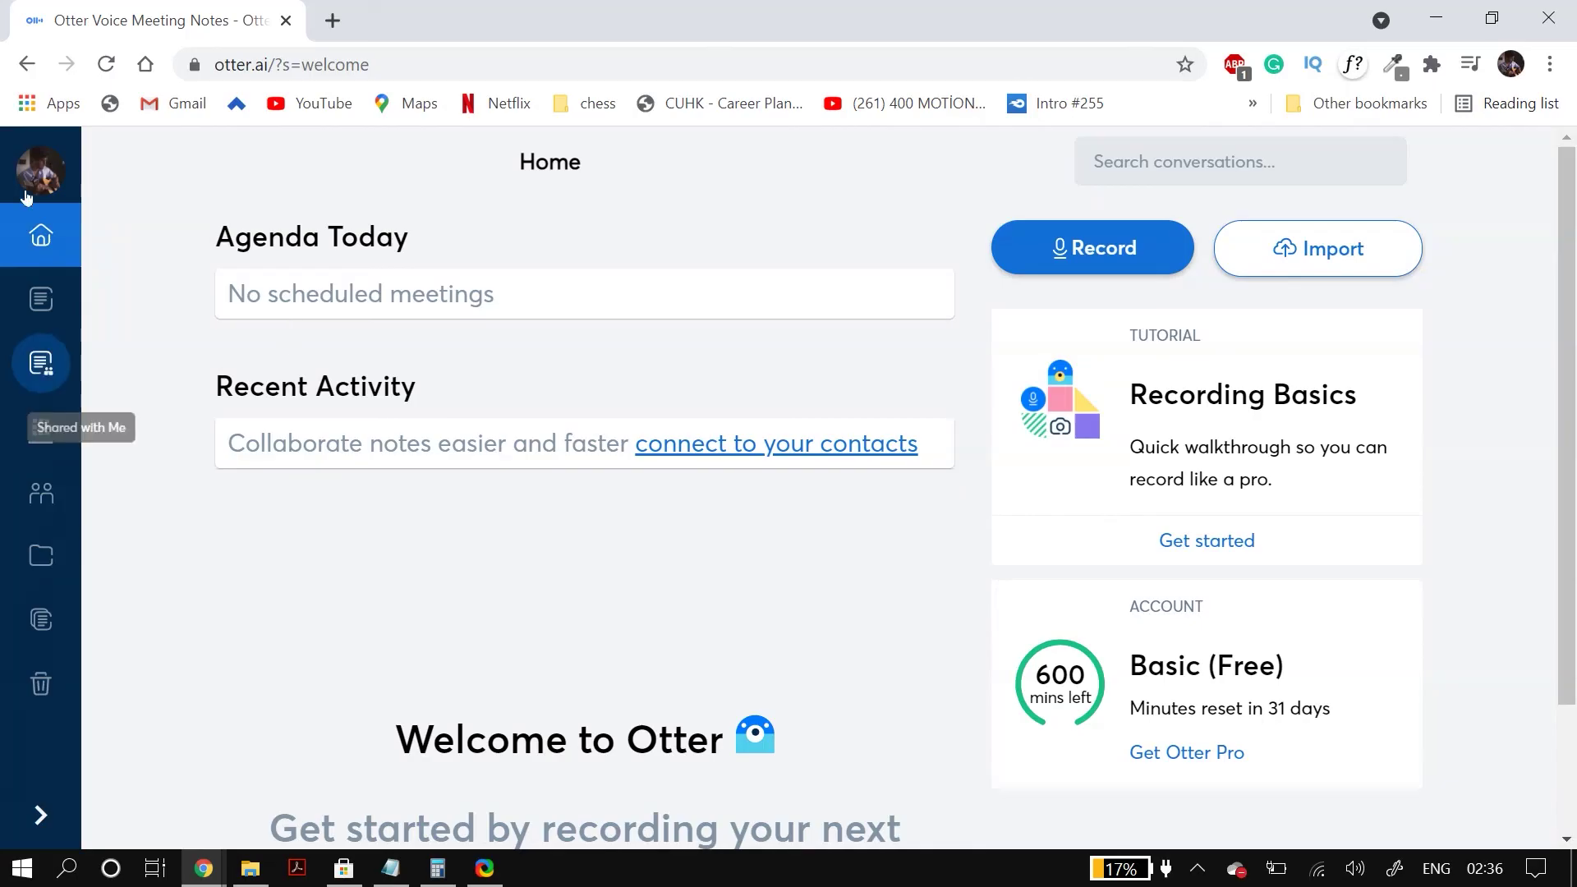
Open the audio_only conversation from My Conversations and play its 0:20 transcript.
{"action": "left_click", "coordinate": [41, 298]}
{"action": "left_click", "coordinate": [176, 272]}
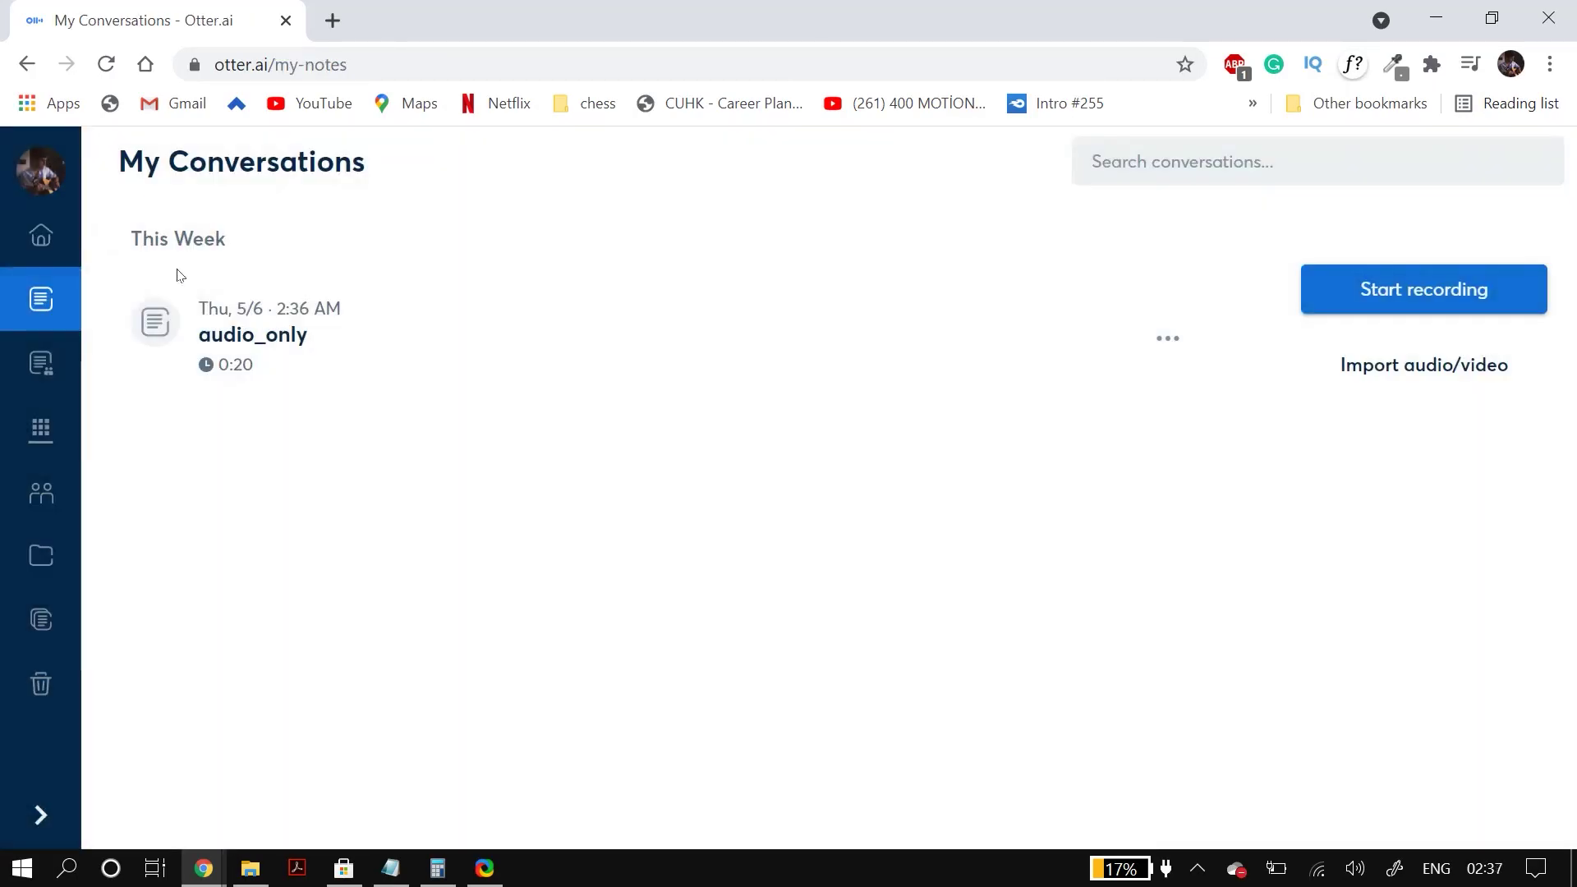
{"action": "left_click", "coordinate": [201, 334]}
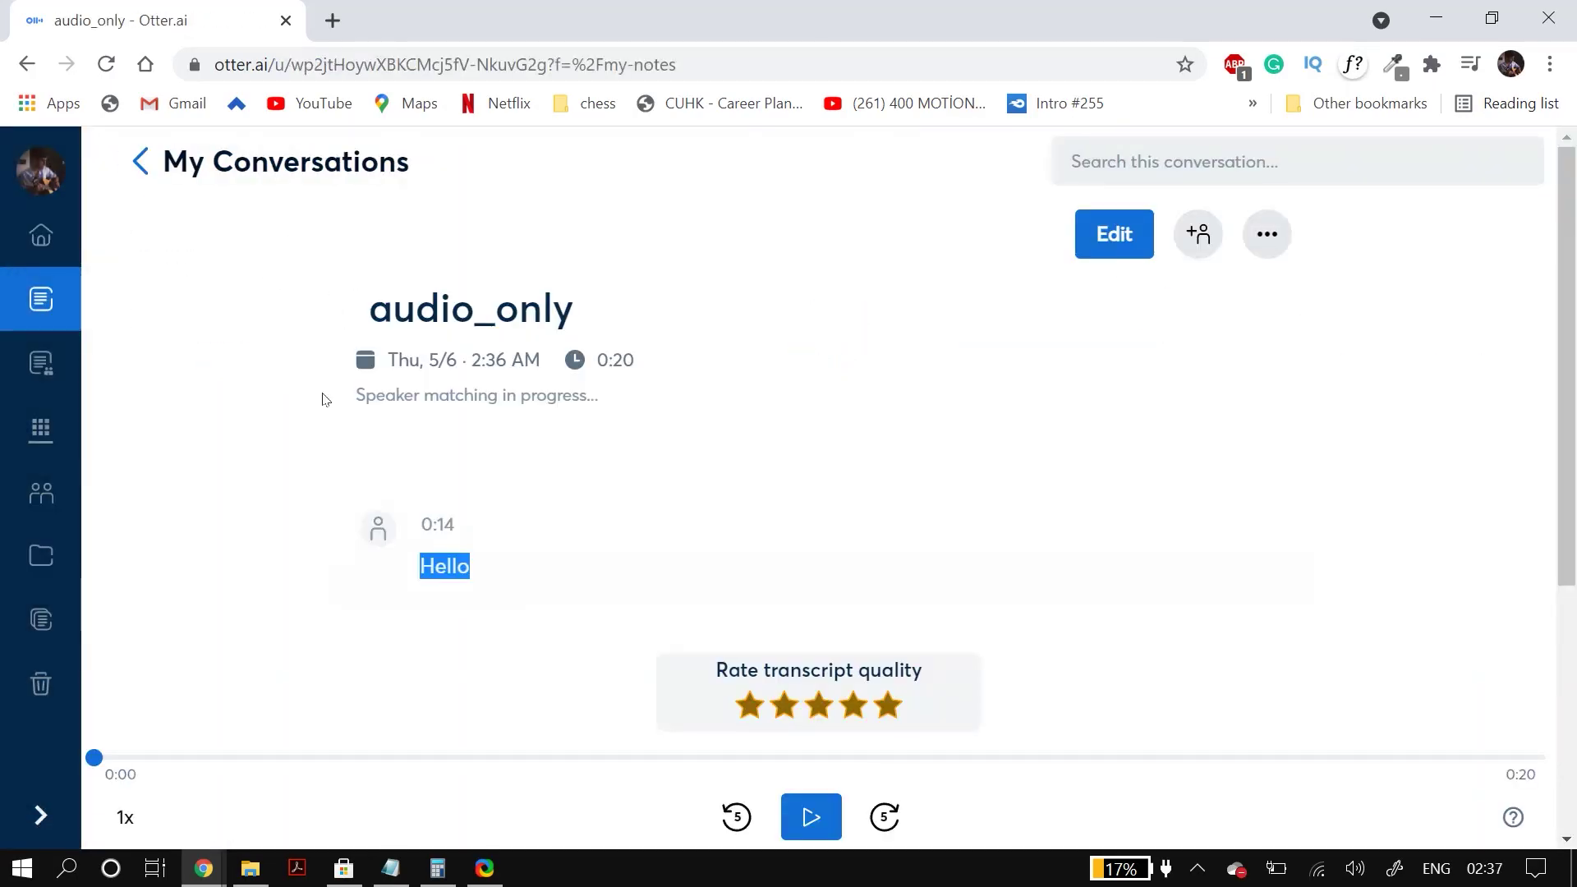
{"action": "key", "text": "space"}
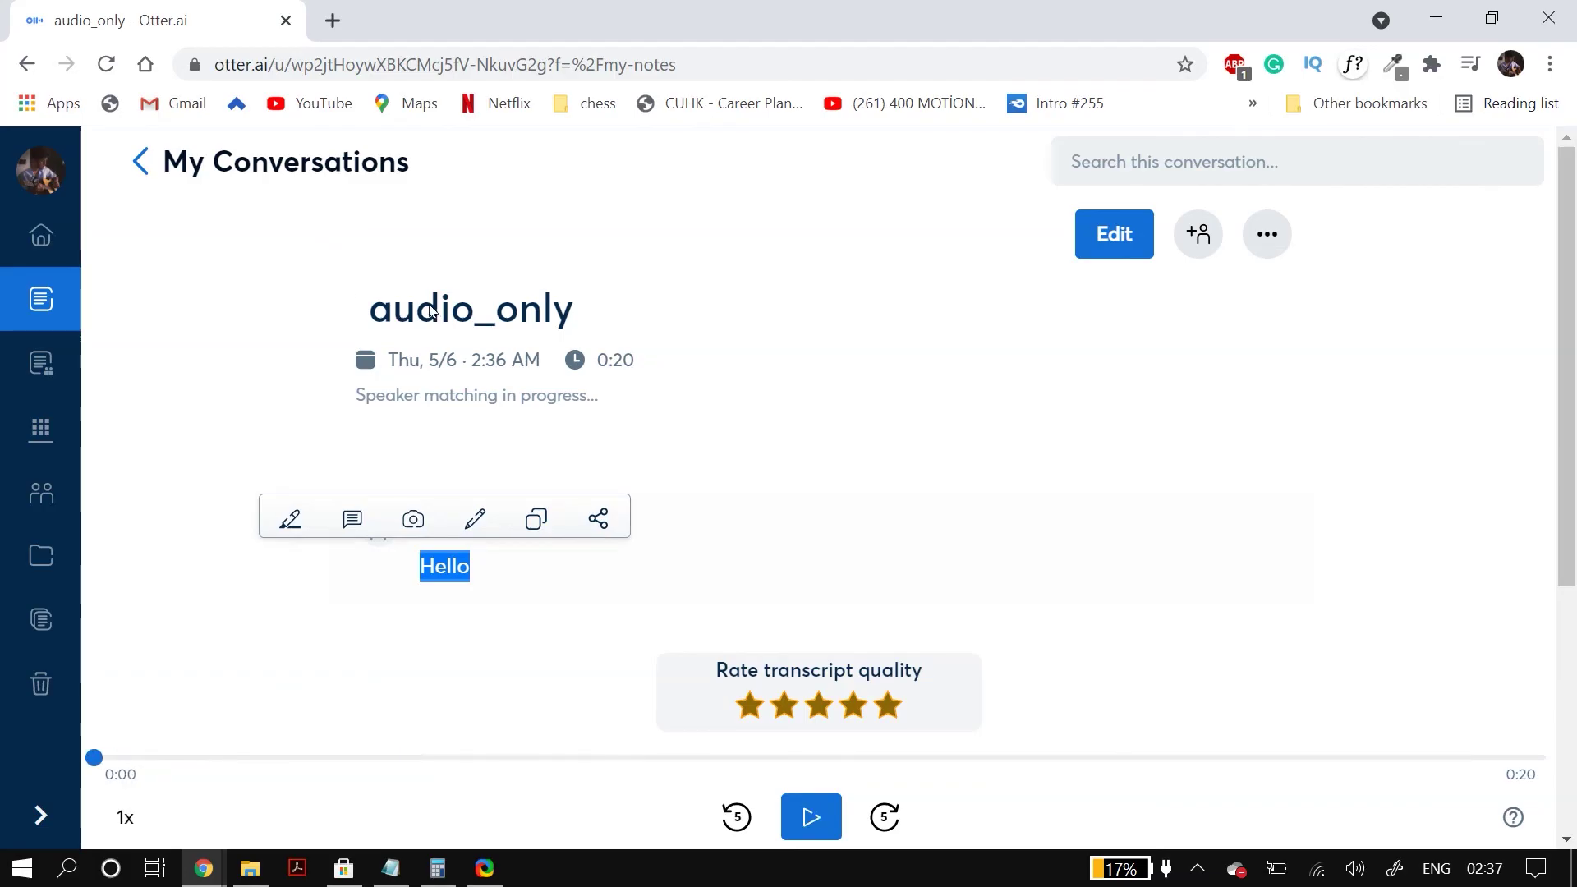